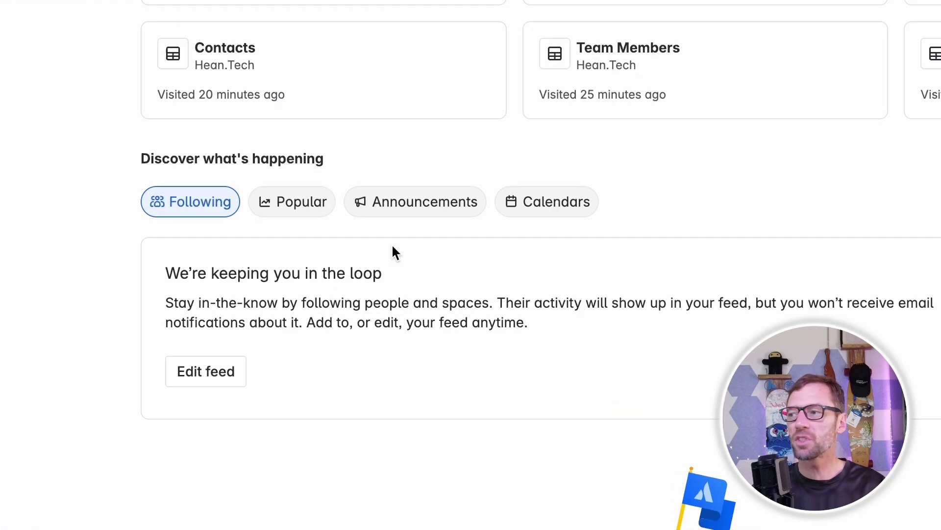
# Switch the discovery feed to Popular and customize the sidebar to show Drafts below Spaces.
pyautogui.click(296, 205)
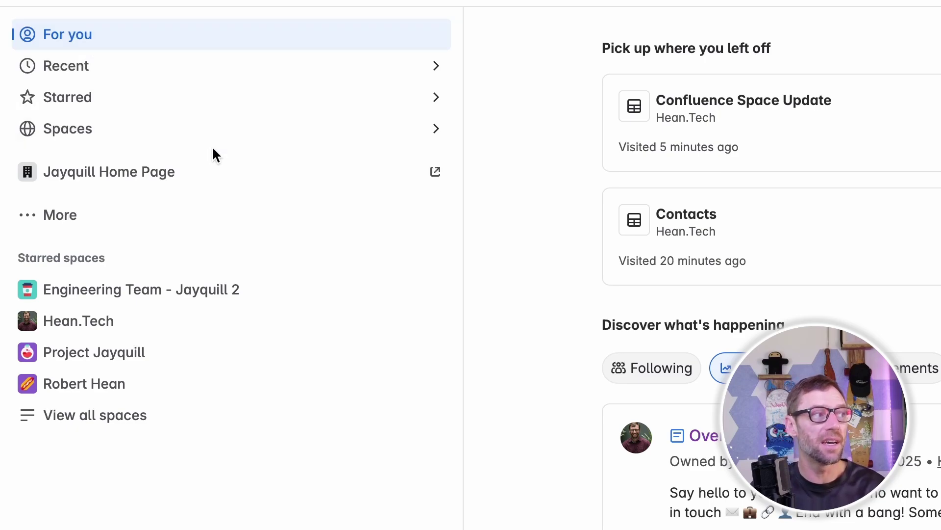
pyautogui.click(171, 222)
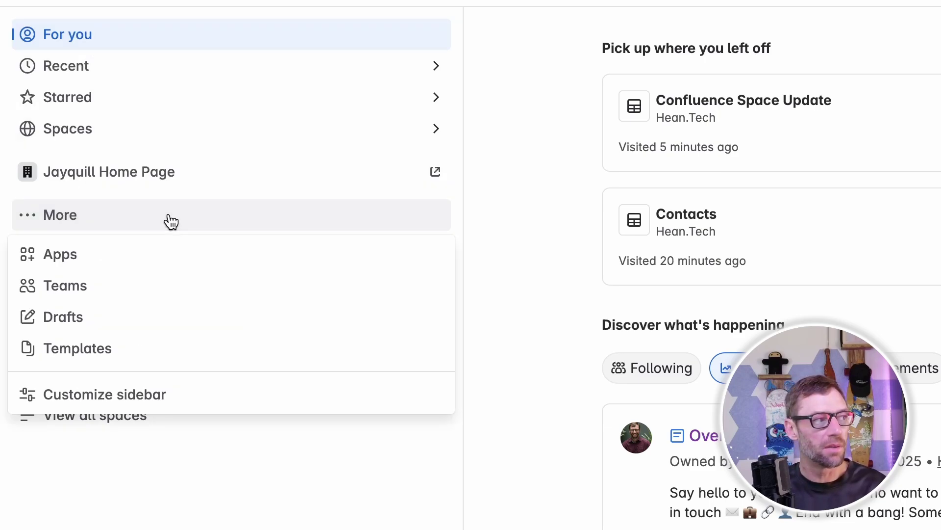
pyautogui.click(184, 398)
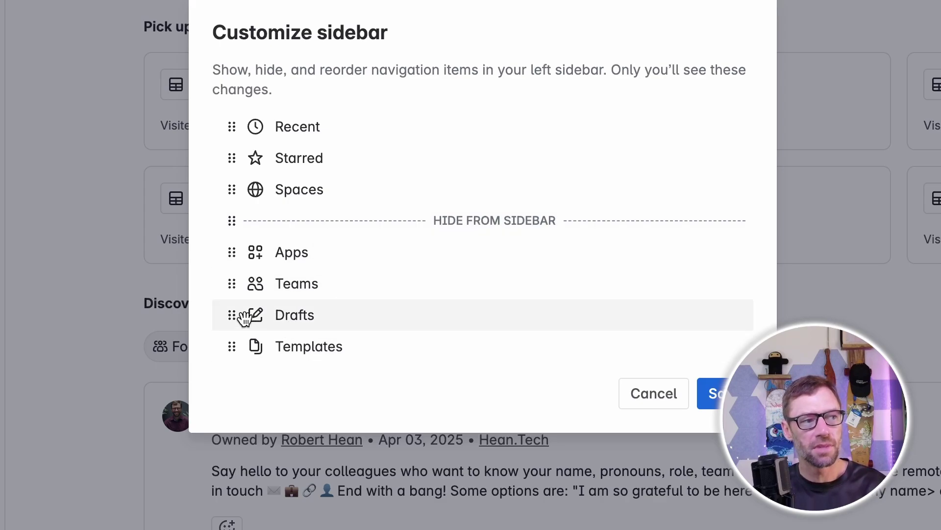
pyautogui.moveTo(231, 315); pyautogui.dragTo(252, 213)
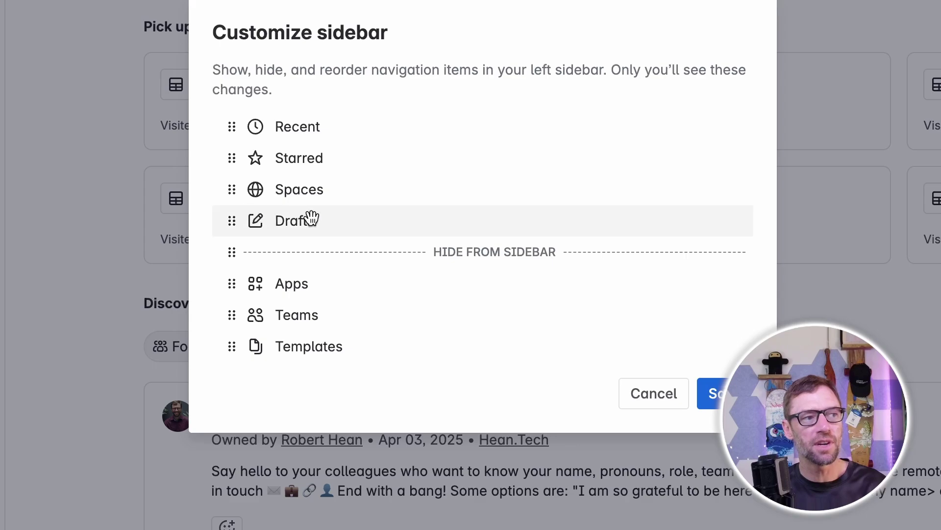
pyautogui.click(713, 393)
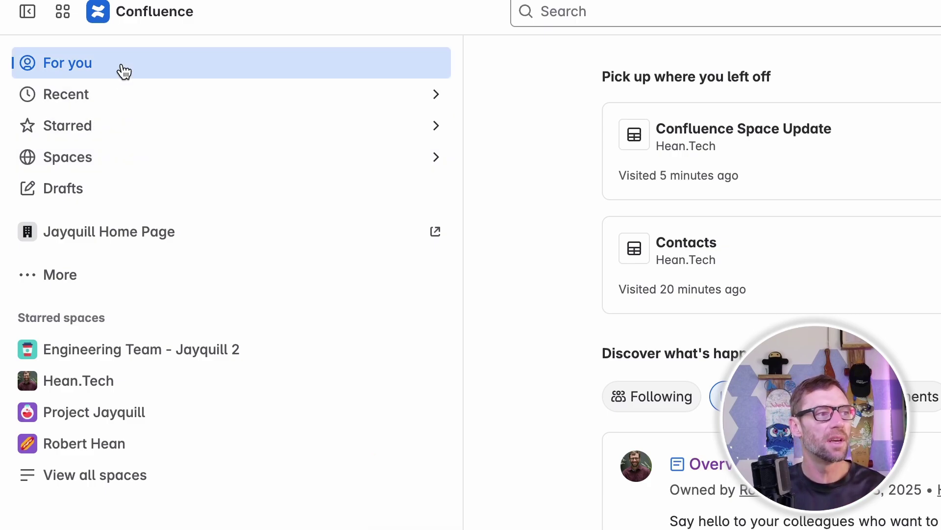
pyautogui.click(124, 68)
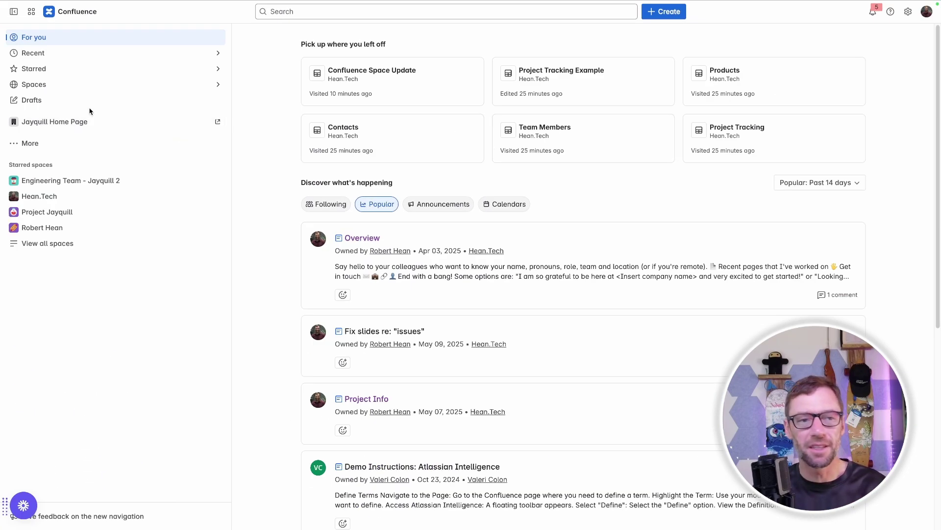
# Look through the recent items and unstar the personal home page in the starred items.
pyautogui.click(74, 53)
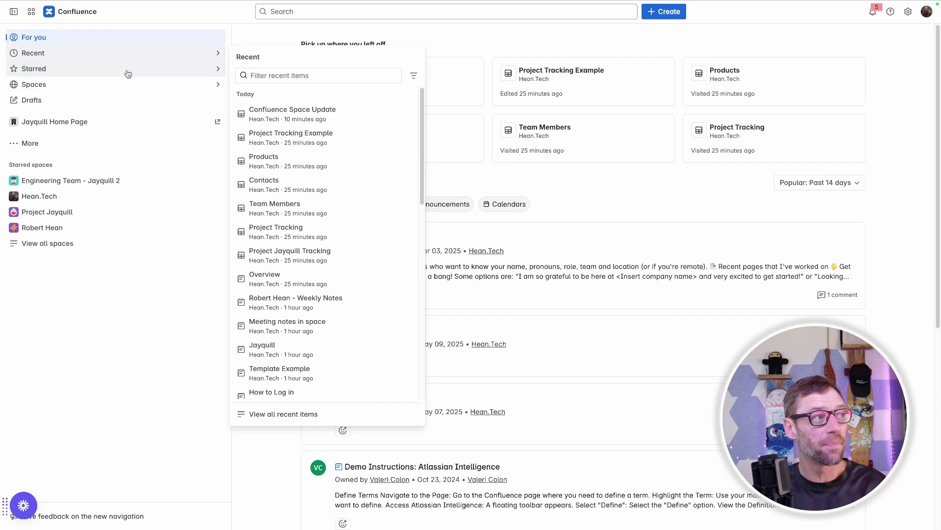
pyautogui.click(128, 74)
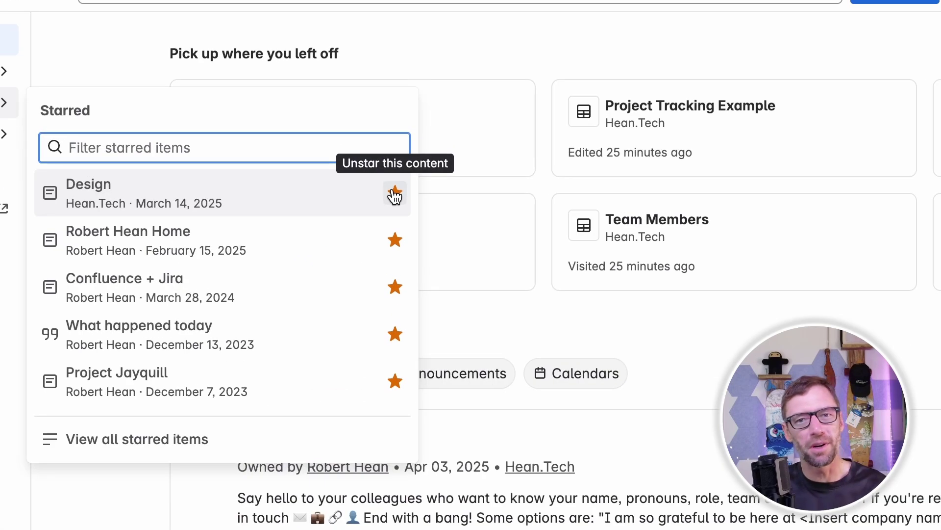
pyautogui.click(395, 240)
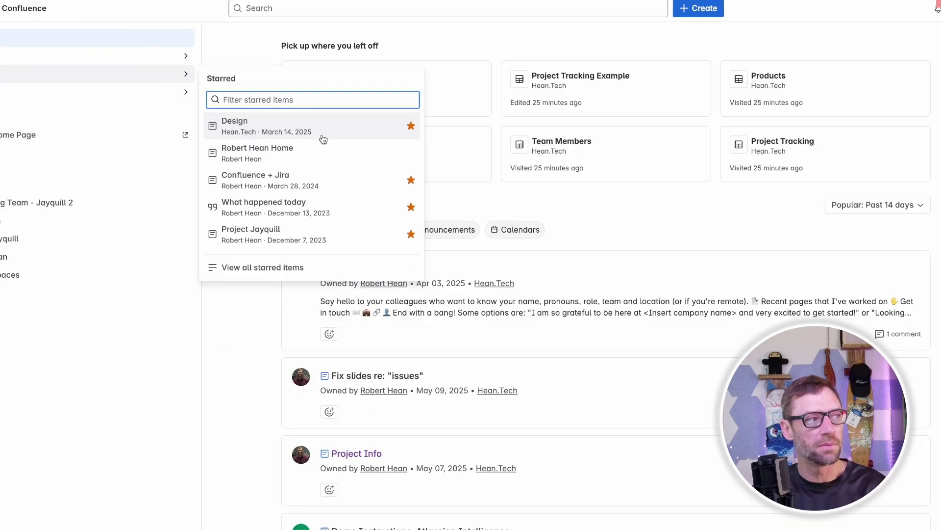
pyautogui.click(4, 134)
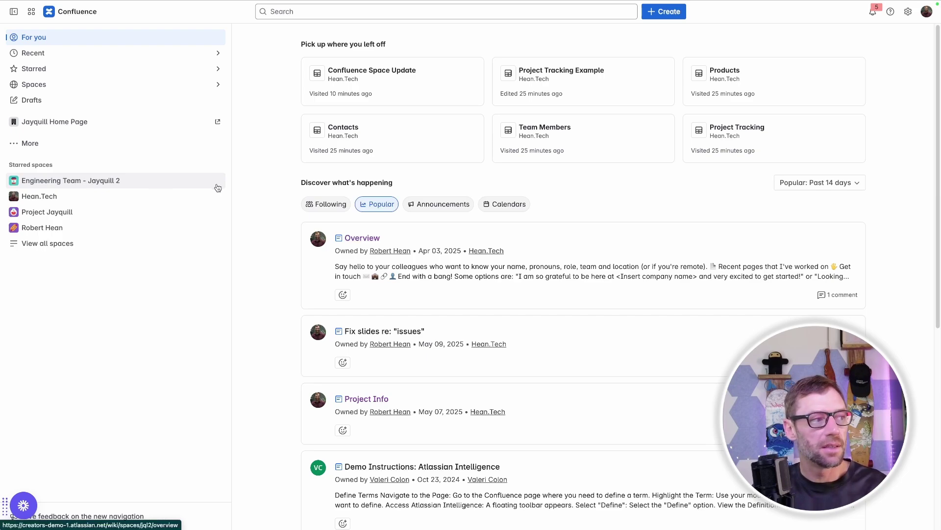
# Browse the starred and recent spaces, examine the full directory of all spaces, and return to the home page.
pyautogui.click(141, 86)
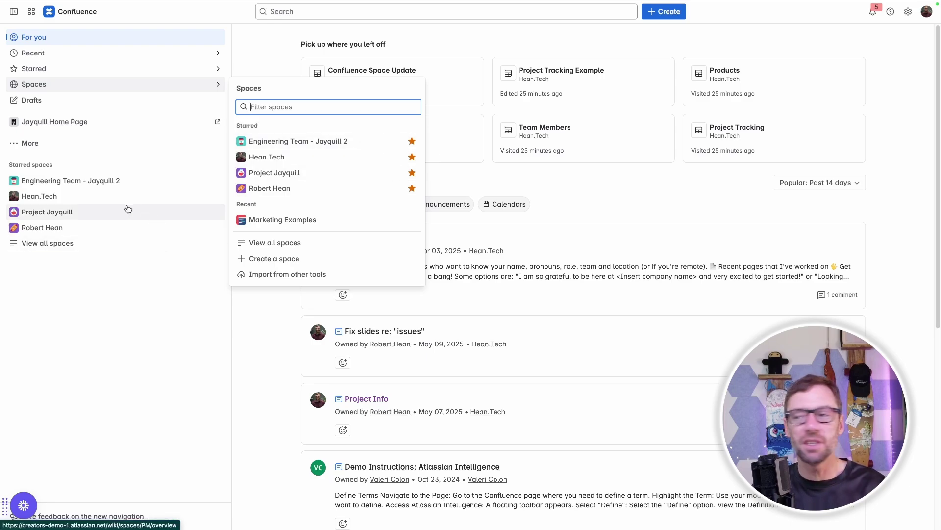
pyautogui.press('Escape')
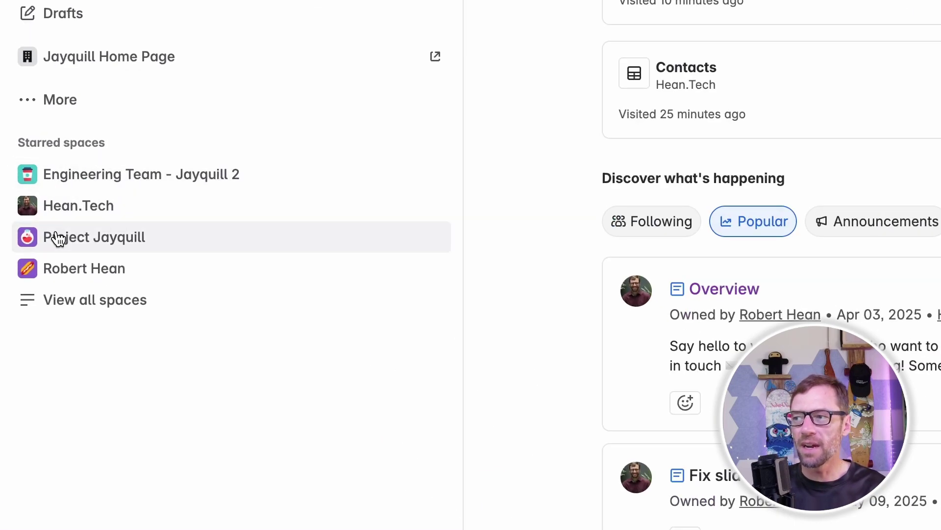
pyautogui.click(108, 317)
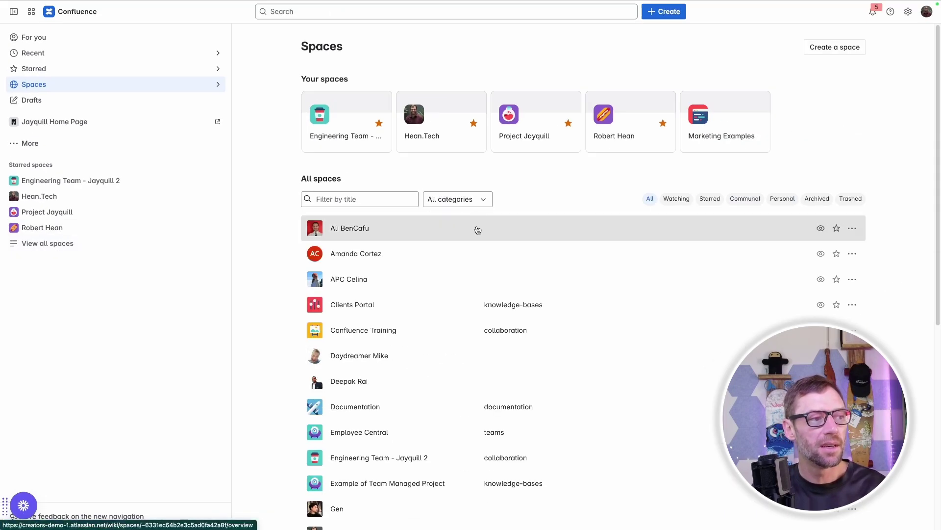
pyautogui.scroll(-3, 467, 272)
pyautogui.scroll(3, 467, 271)
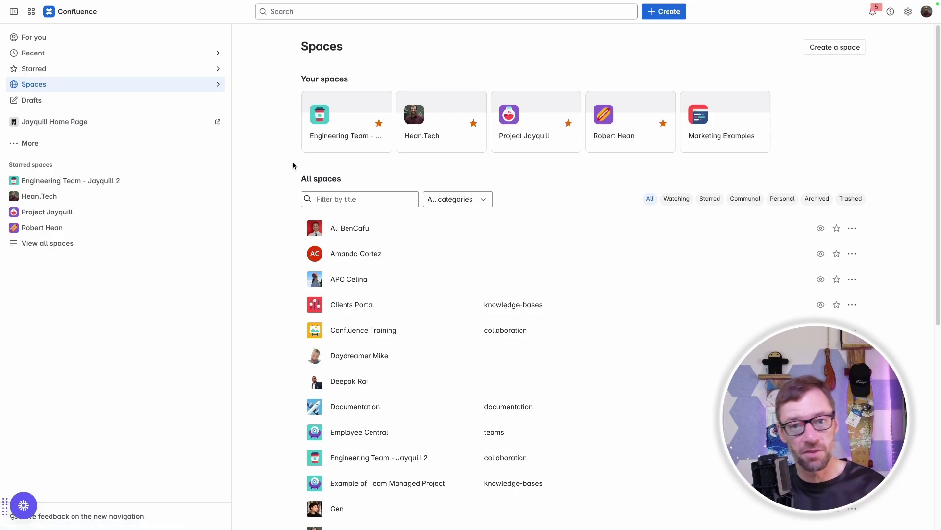
pyautogui.hotkey('alt', 'Left')
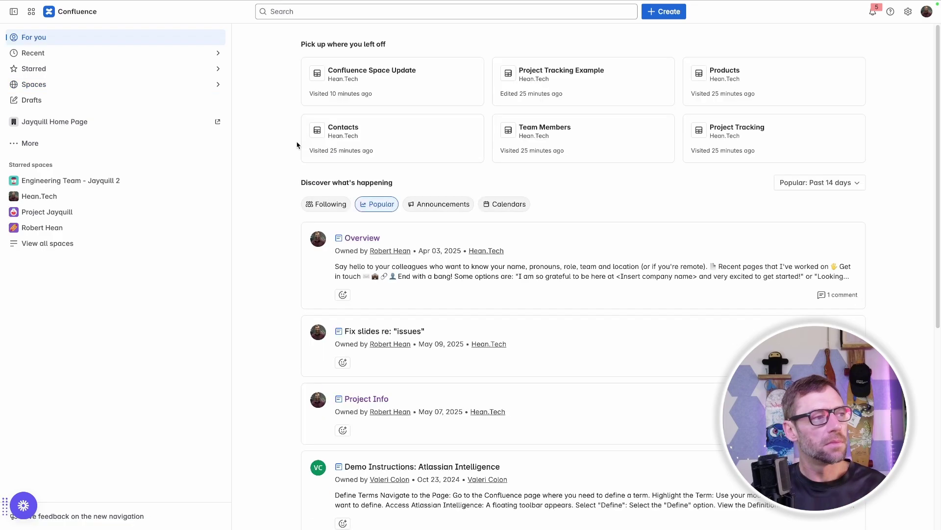
# Examine the additional navigation items that are hidden from the home page's sidebar.
pyautogui.click(69, 13)
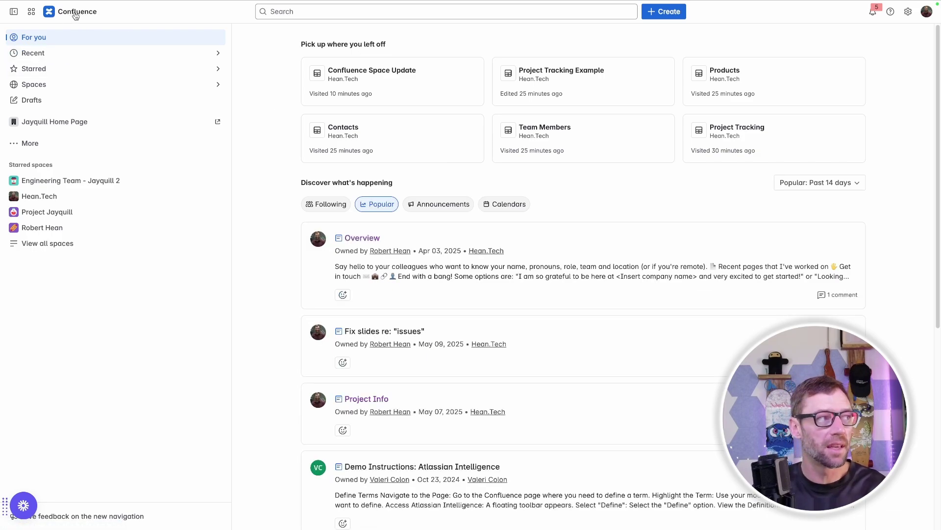
pyautogui.click(58, 143)
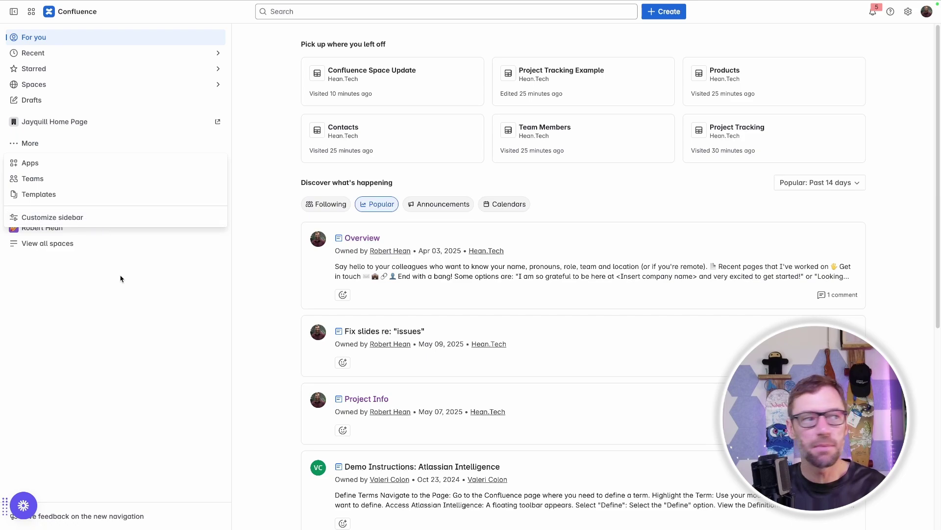
pyautogui.click(126, 301)
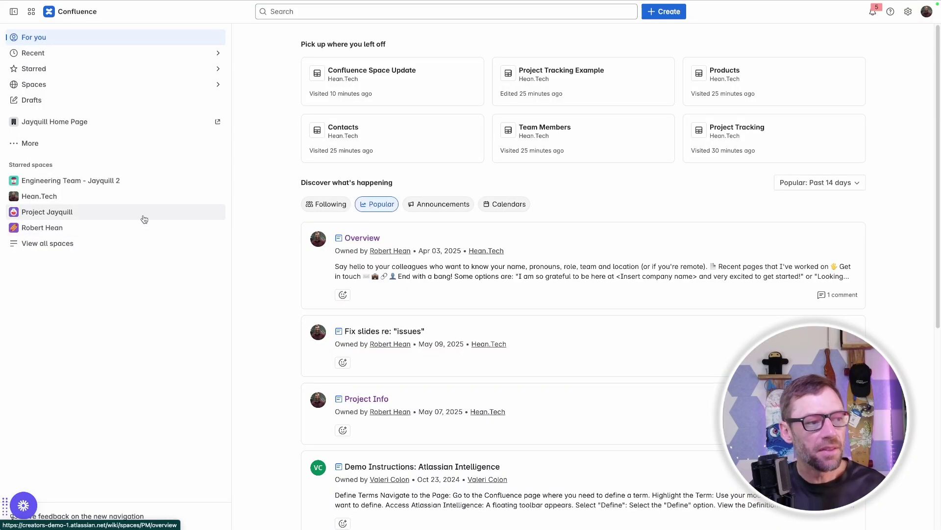
# Open the Project Jayquill space to examine its overview page, and return to the home page.
pyautogui.click(87, 212)
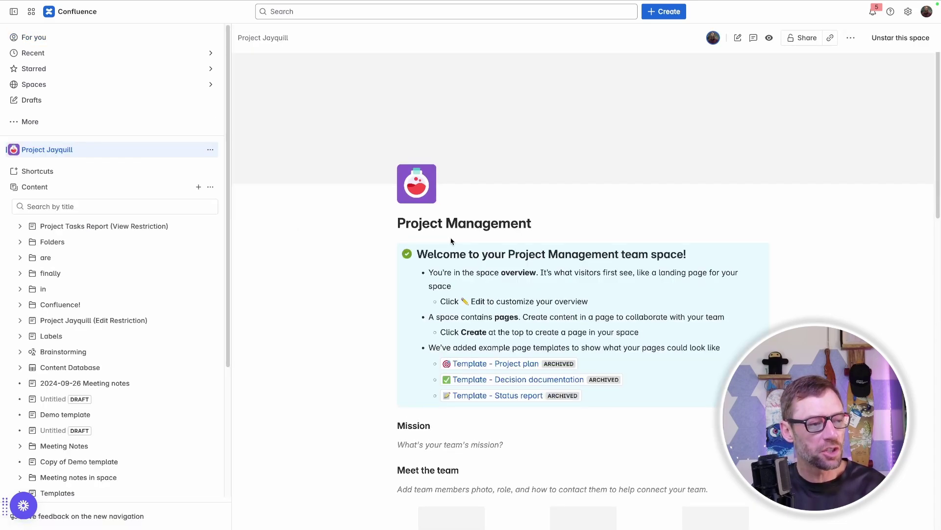
pyautogui.moveTo(394, 223); pyautogui.dragTo(524, 223)
pyautogui.click(557, 222)
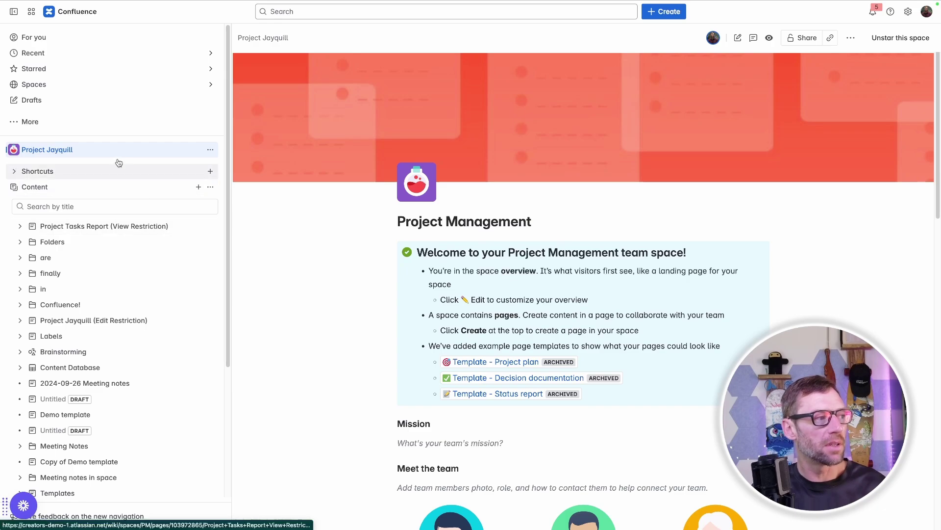
pyautogui.click(134, 149)
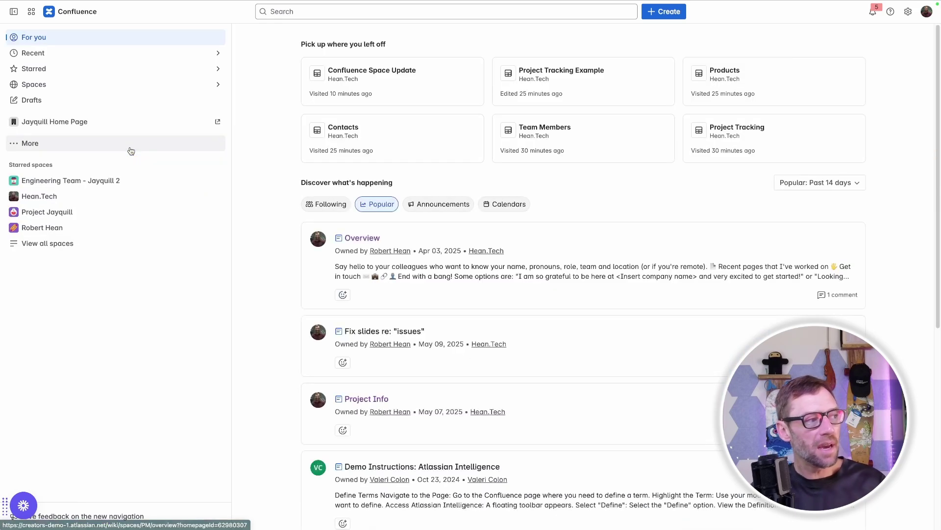
# Open the Engineering Team - Jayquill 2 space and examine the title of its overview page.
pyautogui.click(126, 180)
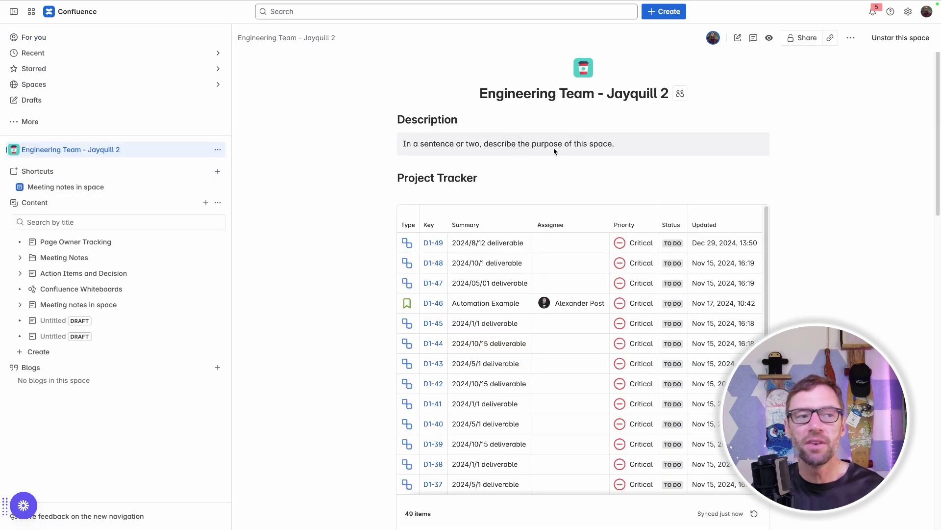
pyautogui.moveTo(478, 94); pyautogui.dragTo(574, 95)
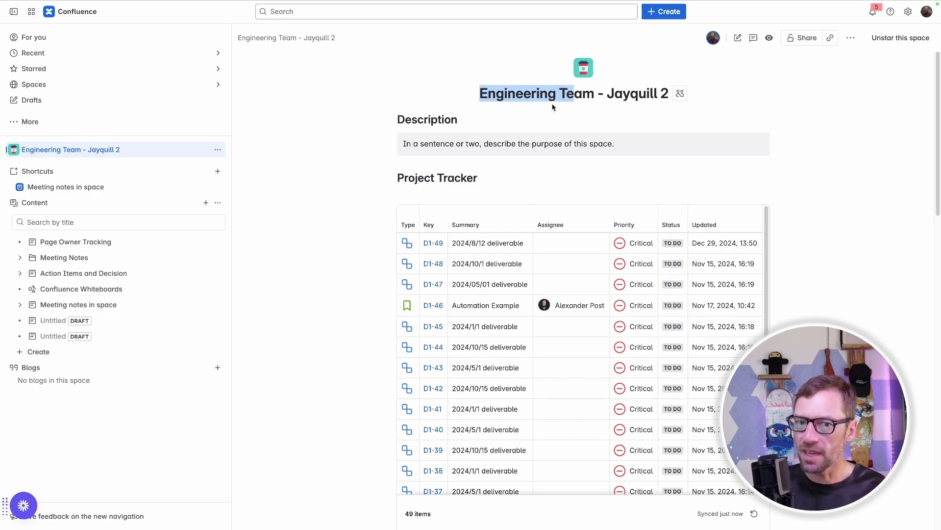
pyautogui.click(611, 124)
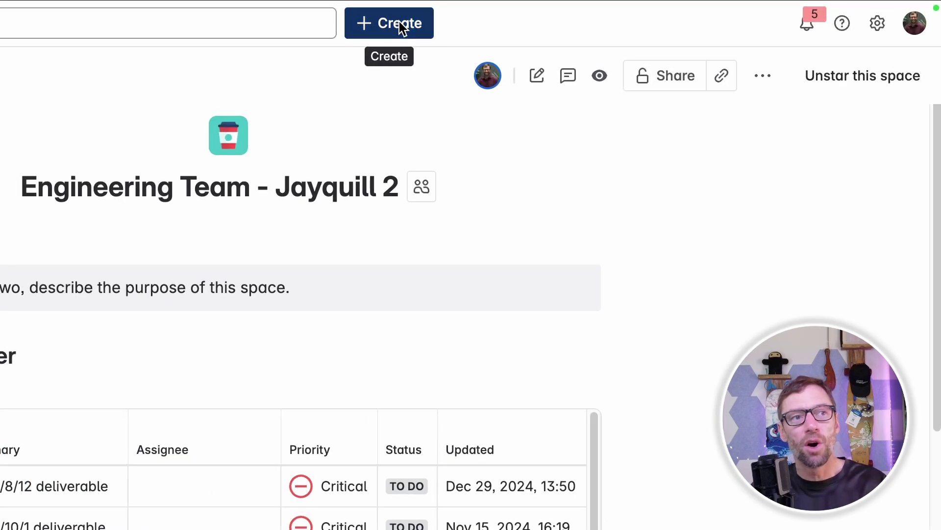
# Create a page titled "My First Page" in this space and fill its body with the "Sed ut perspiciatis" placeholder paragraph.
pyautogui.click(399, 23)
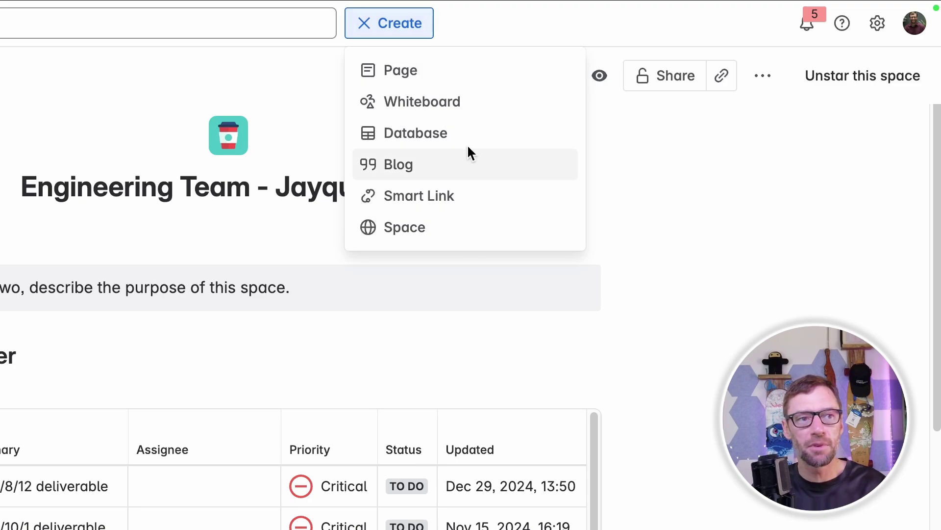
pyautogui.click(441, 69)
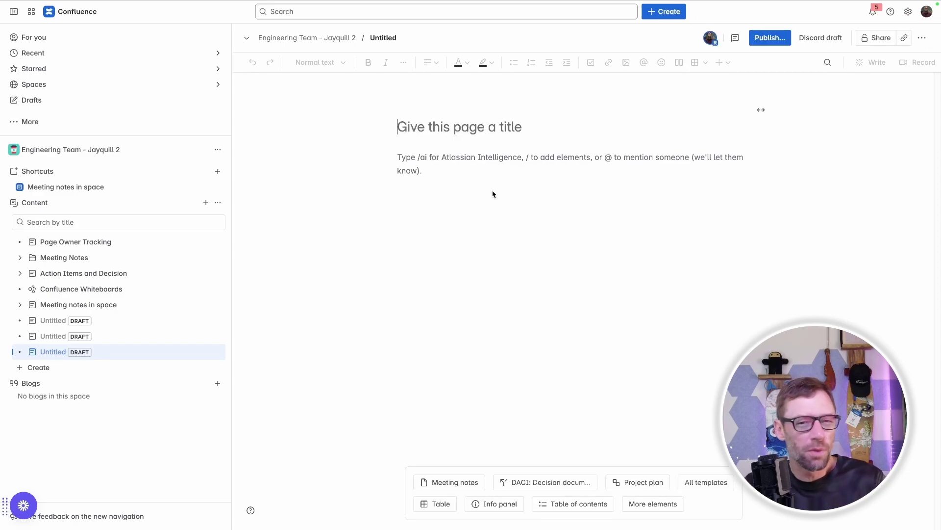
pyautogui.moveTo(460, 130)
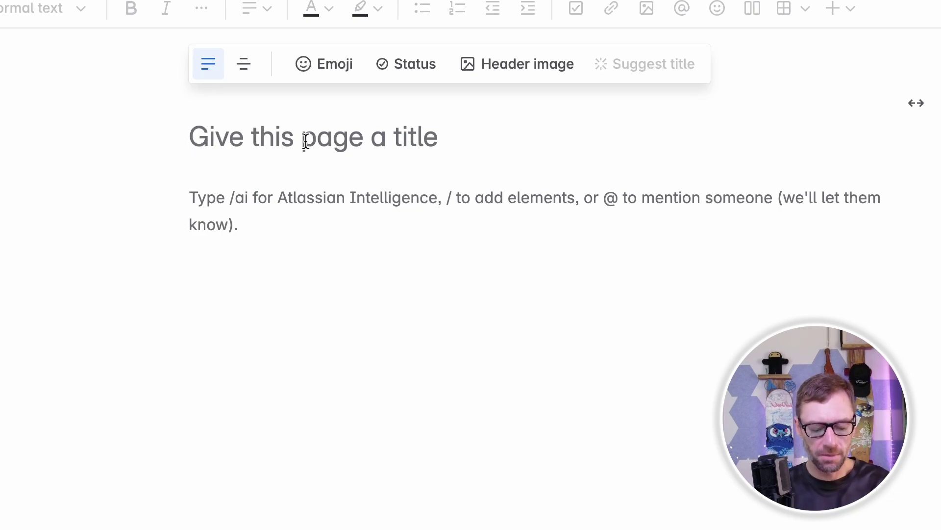
pyautogui.write('My First Page')
pyautogui.click(351, 207)
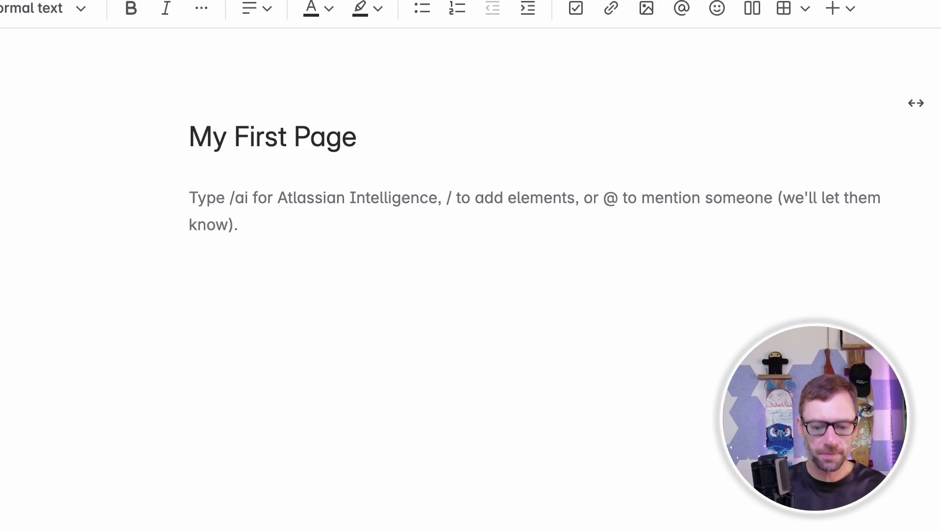
pyautogui.write('"Sed ut perspiciatis unde omnis iste natus error sit voluptatem accusantium doloremque laudantium, totam rem aperiam, eaque ipsa quae ab illo inventore veritatis et quasi architecto beatae vitae dicta sunt explicabo. Nemo enim ipsam voluptatem quia voluptas sit aspernatur aut odit aut fugit, sed quia consequuntur magni dolores eos qui ratione voluptatem sequi nesciunt. Neque porro quisquam est, qui dolorem ipsum quia dolor sit amet, consectetur, adipisci velit, sed quia non numquam eius modi tempora incidunt ut labore et dolore magnam aliquam quaerat voluptatem. Ut enim ad minima veniam, quis nostrum exercitationem ullam corporis suscipit laboriosam, nisi ut aliquid ex ea commodi consequatur? Quis autem vel eum iure reprehenderit qui in ea voluptate velit esse quam nihil molestiae consequatur, vel illum qui dolorem eum fugiat quo voluptas nulla pariatur?"')
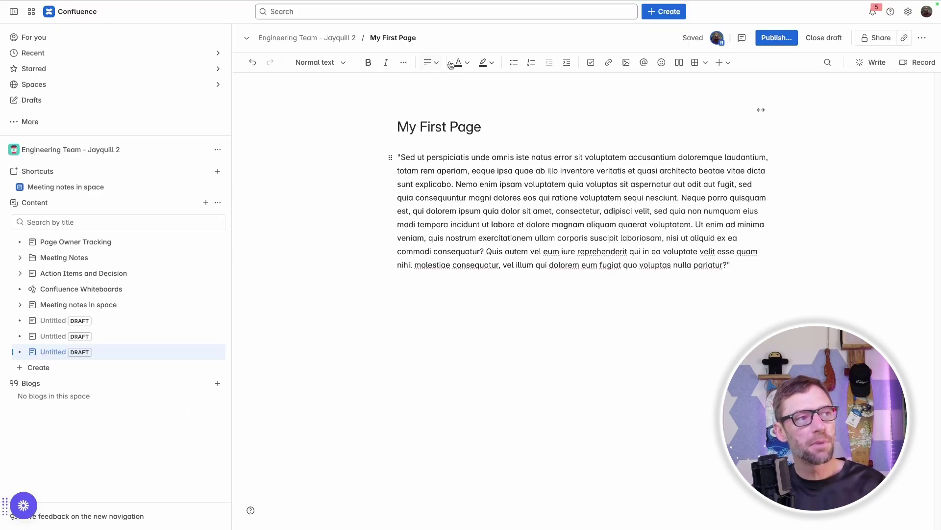
# Select the word "perspiciatis" in the paragraph's first line and examine the bold and italic formatting options.
pyautogui.click(423, 157)
pyautogui.doubleClick(447, 156)
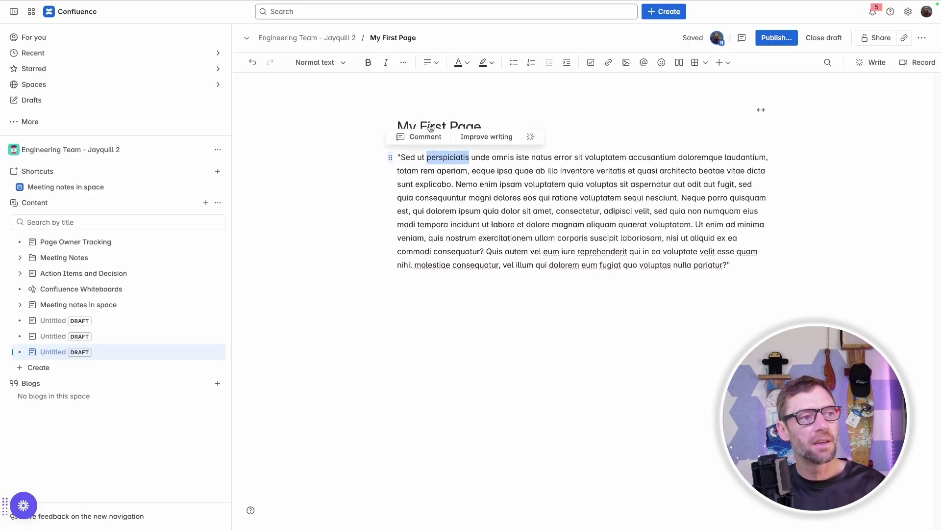
pyautogui.click(375, 63)
pyautogui.click(385, 62)
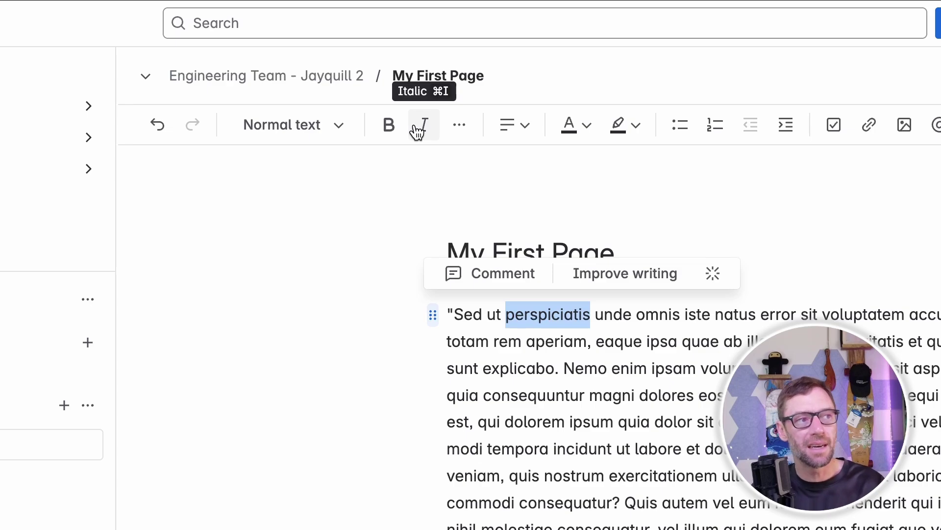
pyautogui.click(457, 315)
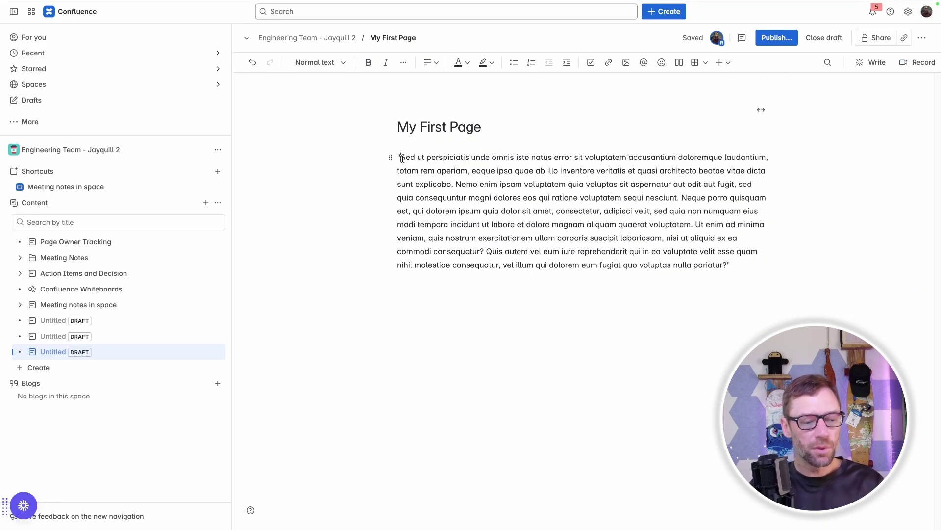
# Remove the paragraph's opening quotation mark and add the line "Introduction" above it, formatted as Heading 1.
pyautogui.click(402, 158)
pyautogui.press('BackSpace')
pyautogui.press('Return')
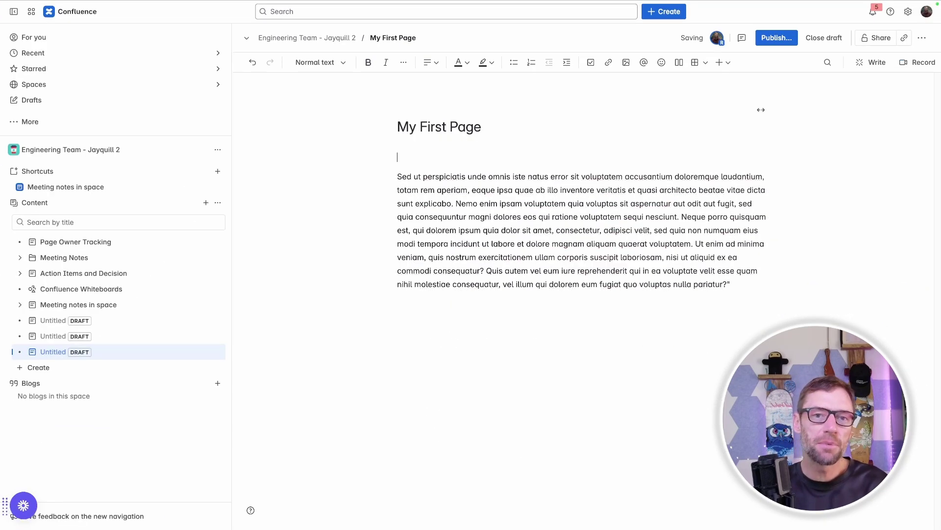
pyautogui.click(332, 70)
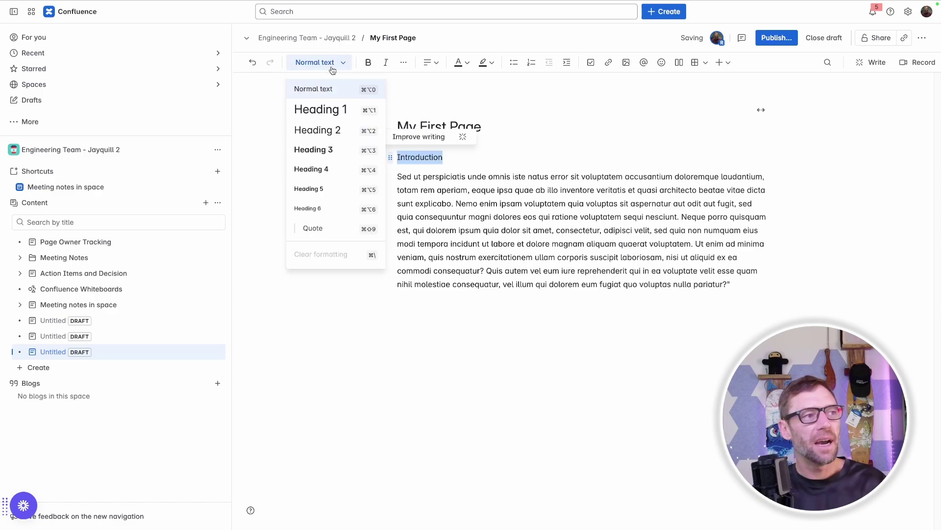
pyautogui.click(321, 112)
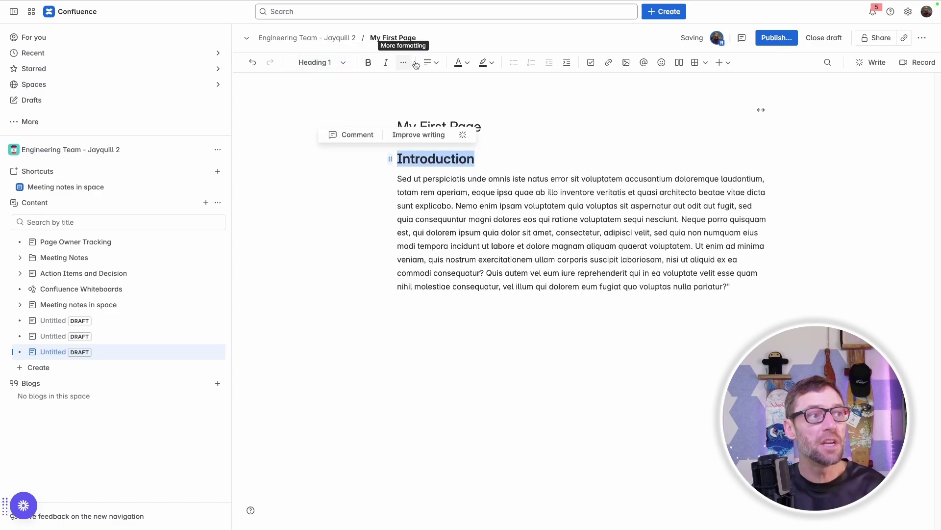
# Colour the "Introduction" heading red and highlight "unde omnis iste natus" in the paragraph's first line in lime.
pyautogui.click(460, 62)
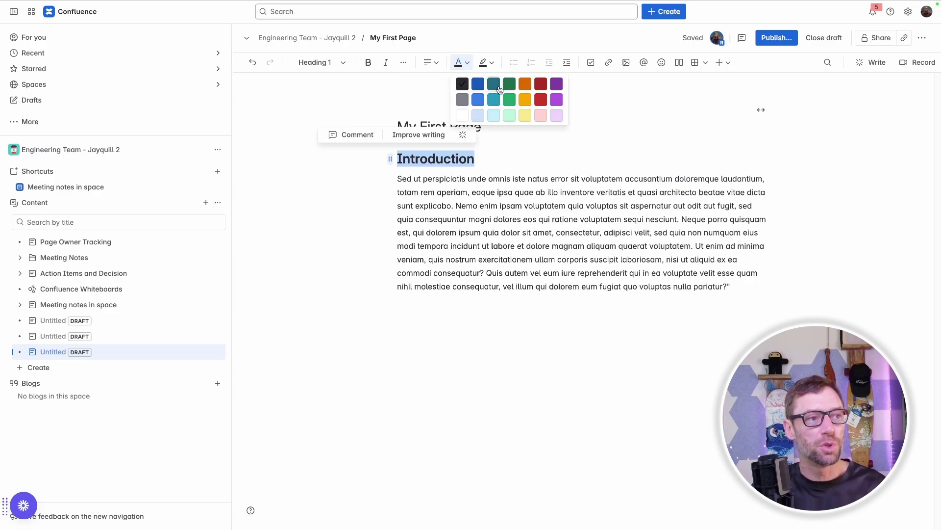
pyautogui.click(541, 100)
pyautogui.moveTo(468, 178); pyautogui.dragTo(554, 179)
pyautogui.click(491, 62)
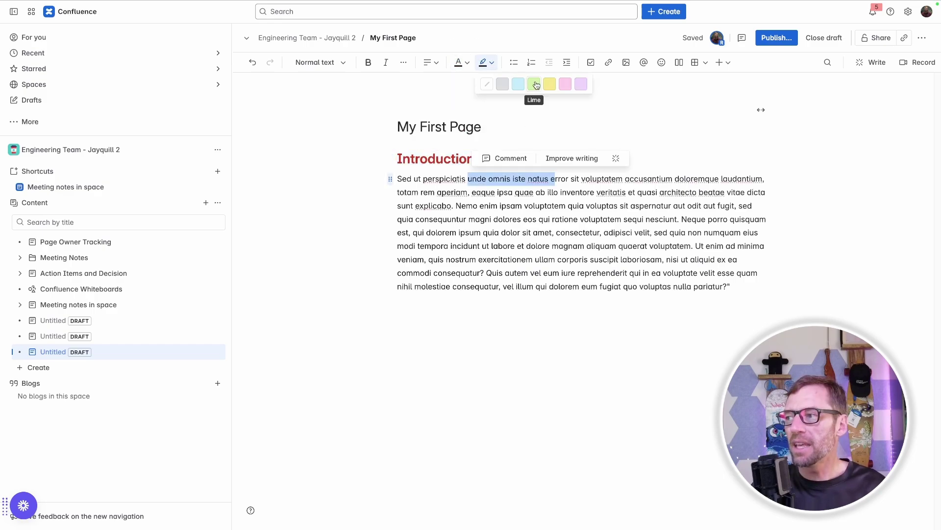
pyautogui.click(537, 85)
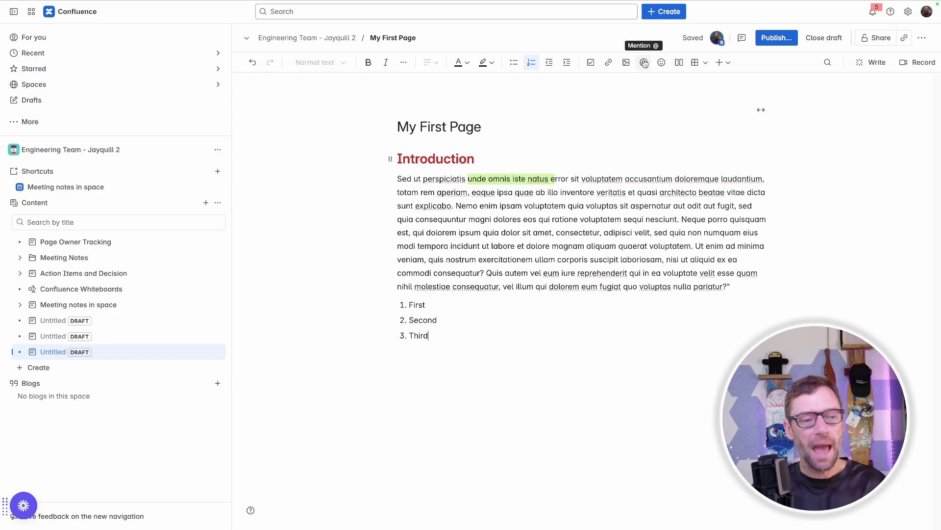
# End the numbered list after "Third" and mention the page's owner on a new line below it.
pyautogui.press('Return')
pyautogui.press('Return')
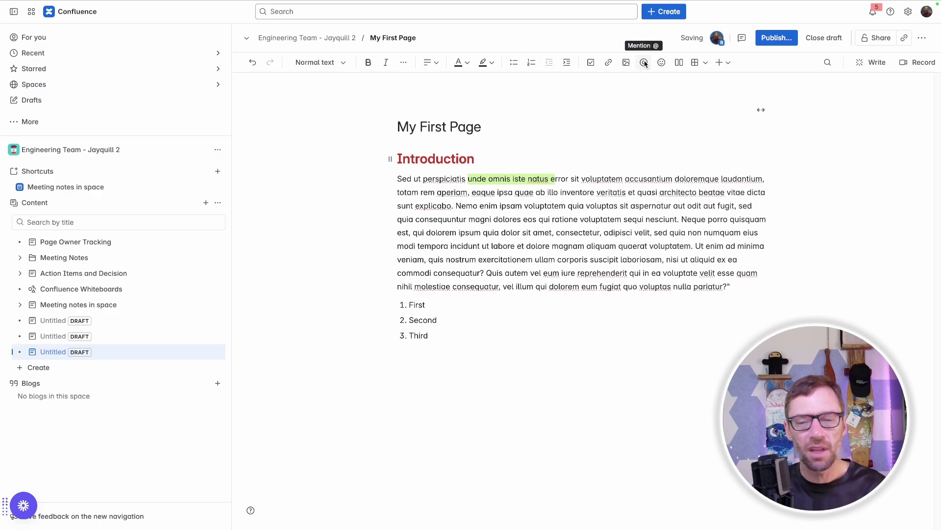
pyautogui.click(643, 62)
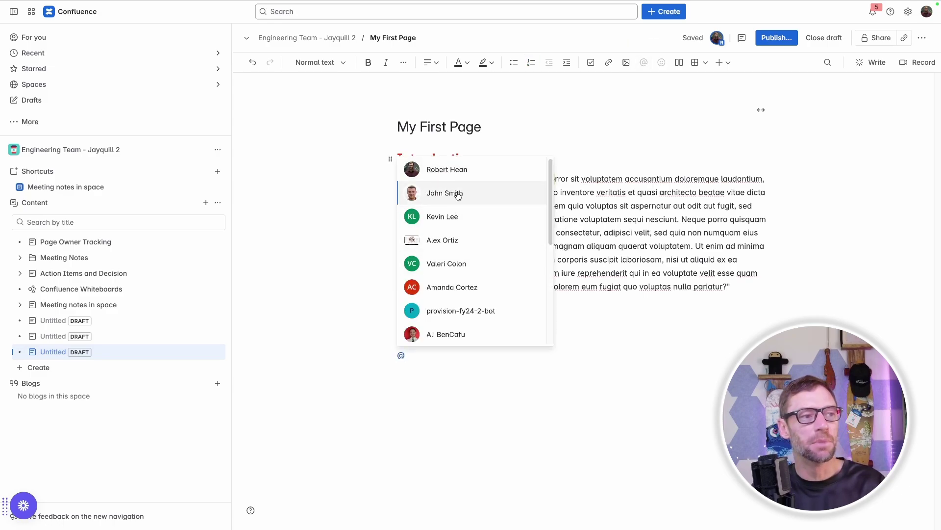
pyautogui.click(468, 174)
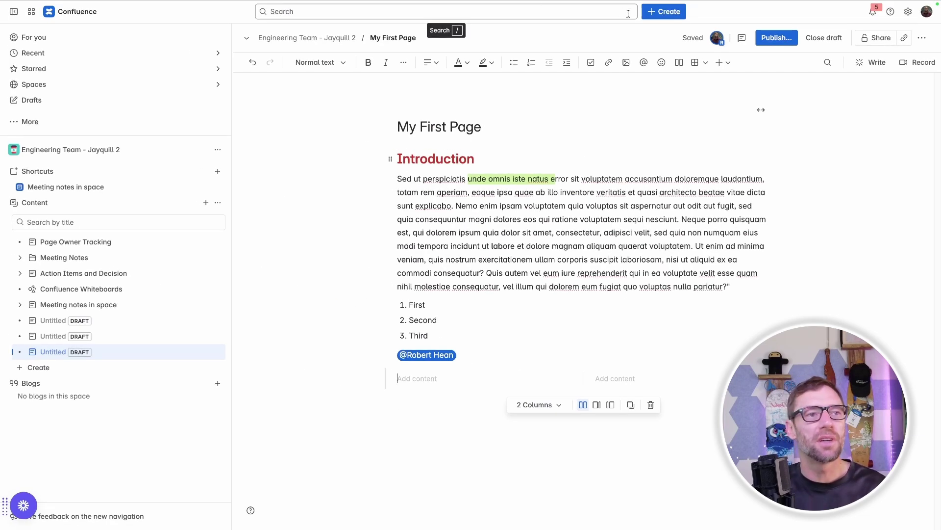
# Examine the page's title options and preview its unpublished draft entry in the space's content tree.
pyautogui.click(664, 12)
pyautogui.click(517, 161)
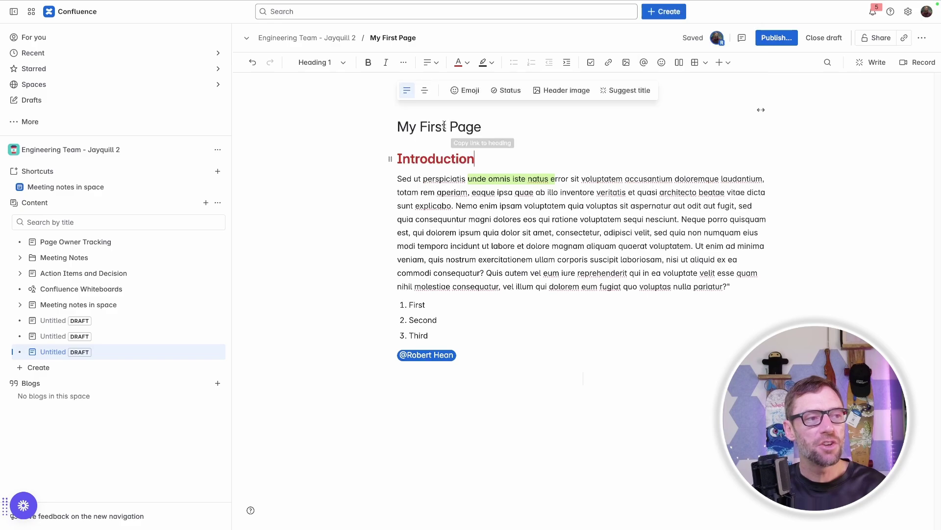
pyautogui.moveTo(443, 126); pyautogui.dragTo(558, 301)
pyautogui.click(643, 160)
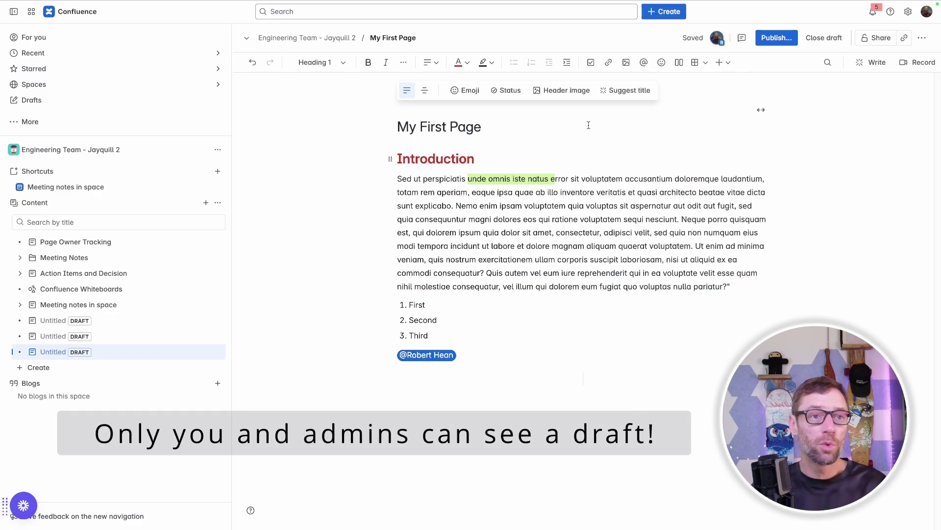
pyautogui.moveTo(88, 355)
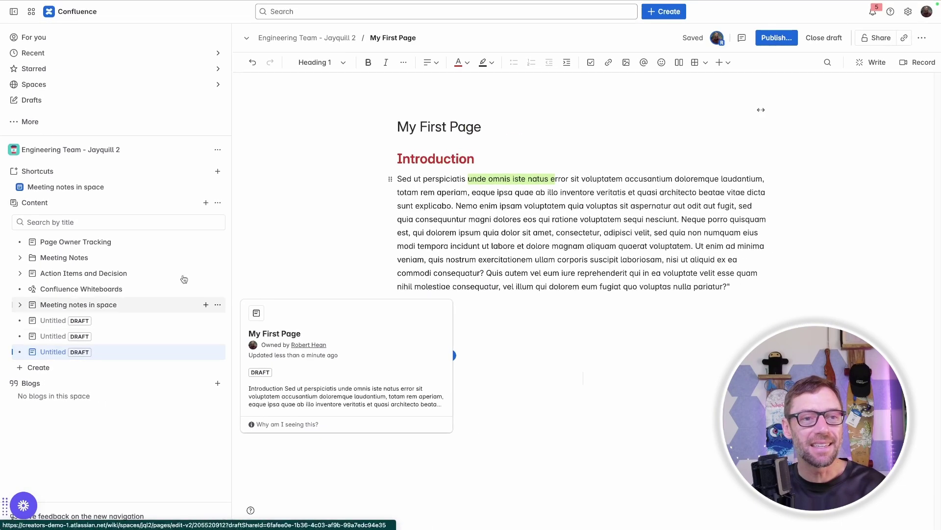
pyautogui.click(561, 218)
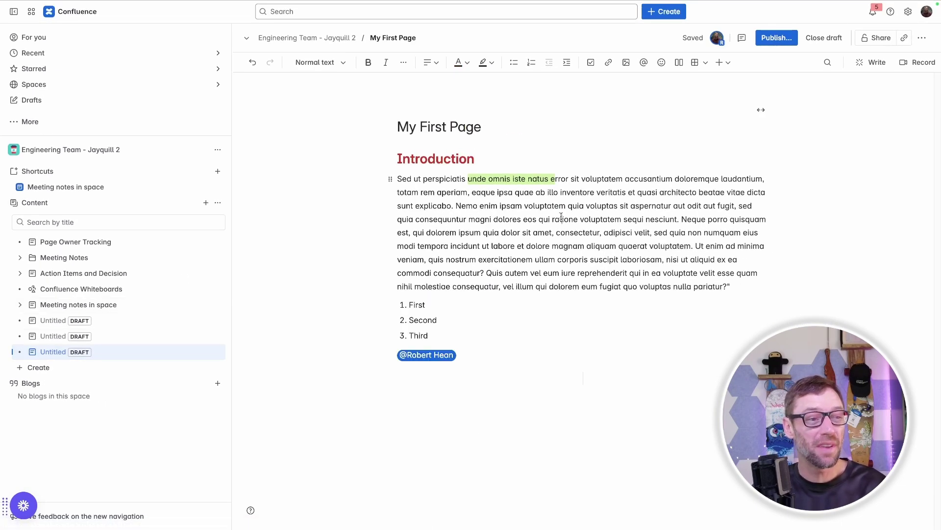
# Publish My First Page in the Engineering Team - Jayquill 2 space with open access and check its entry in the content tree.
pyautogui.click(776, 38)
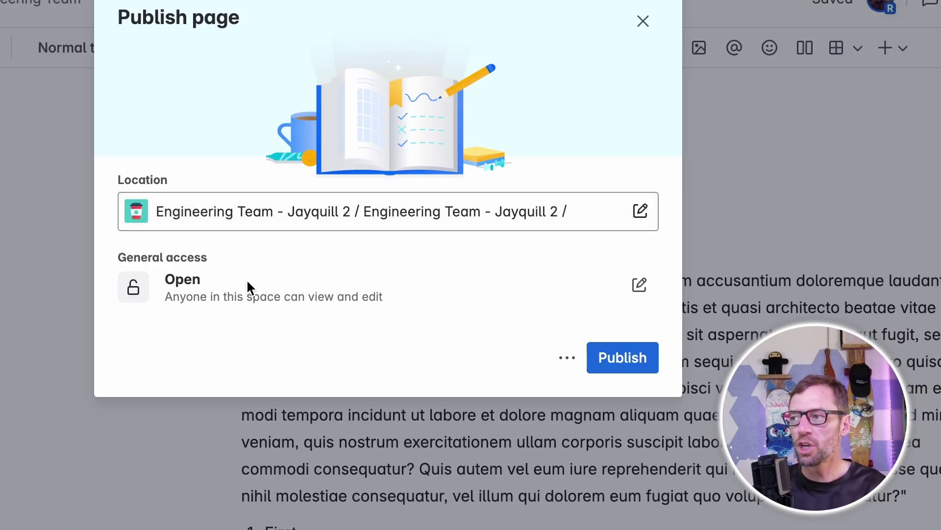
pyautogui.click(609, 357)
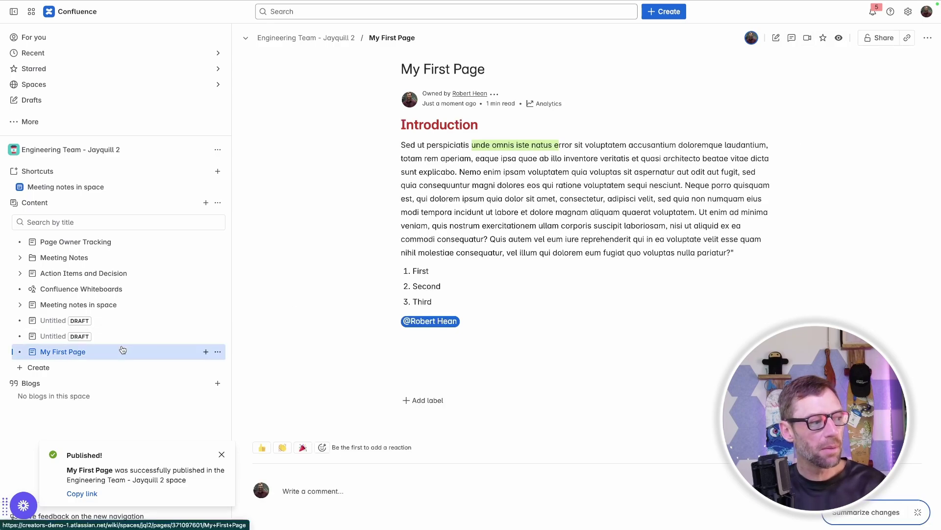
pyautogui.moveTo(100, 354)
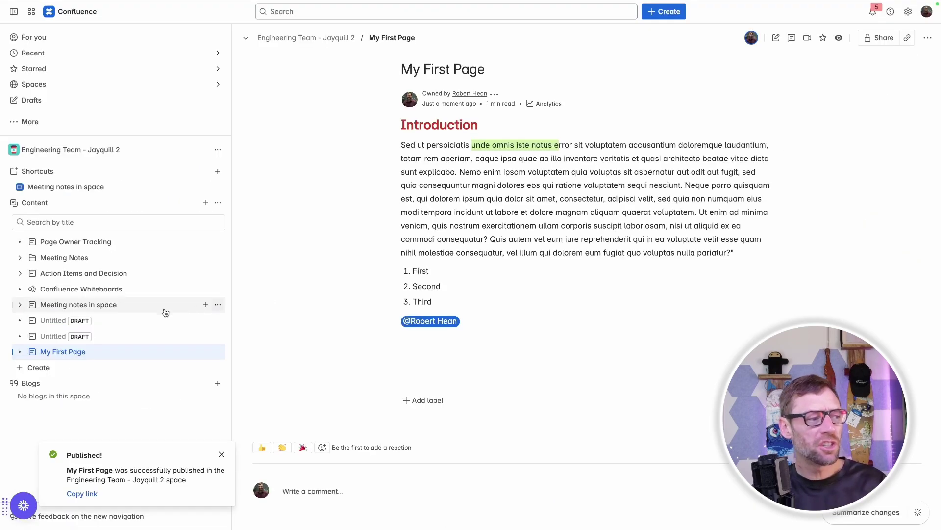
pyautogui.moveTo(106, 353)
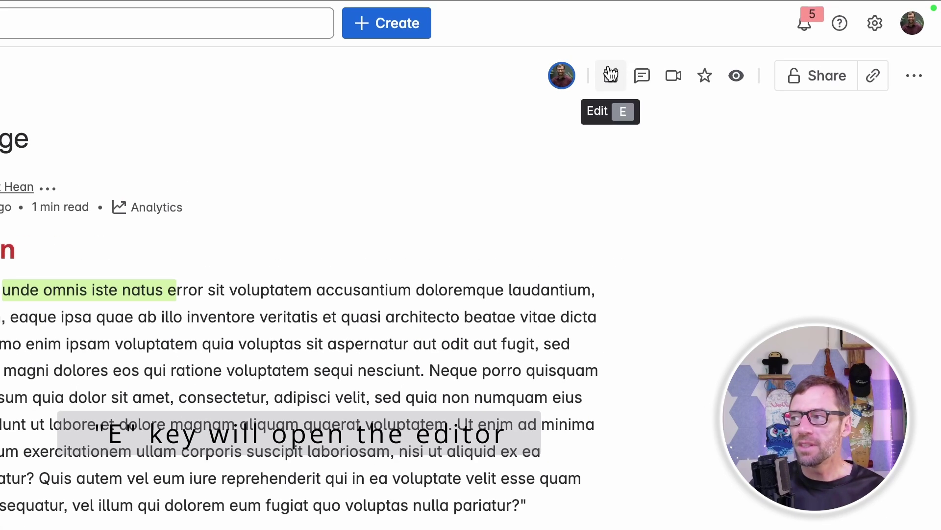
# Reopen the published My First Page for editing and update it with the current settings.
pyautogui.click(611, 75)
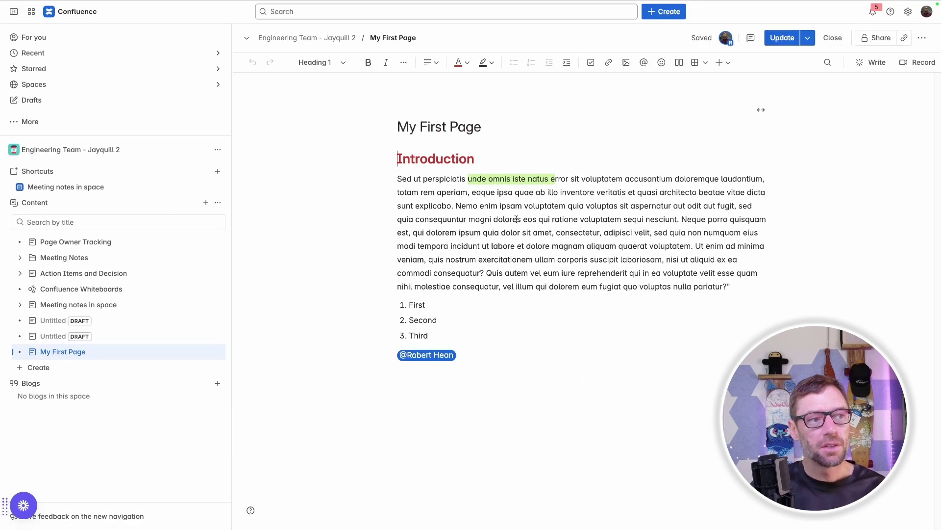
pyautogui.moveTo(491, 205); pyautogui.dragTo(532, 229)
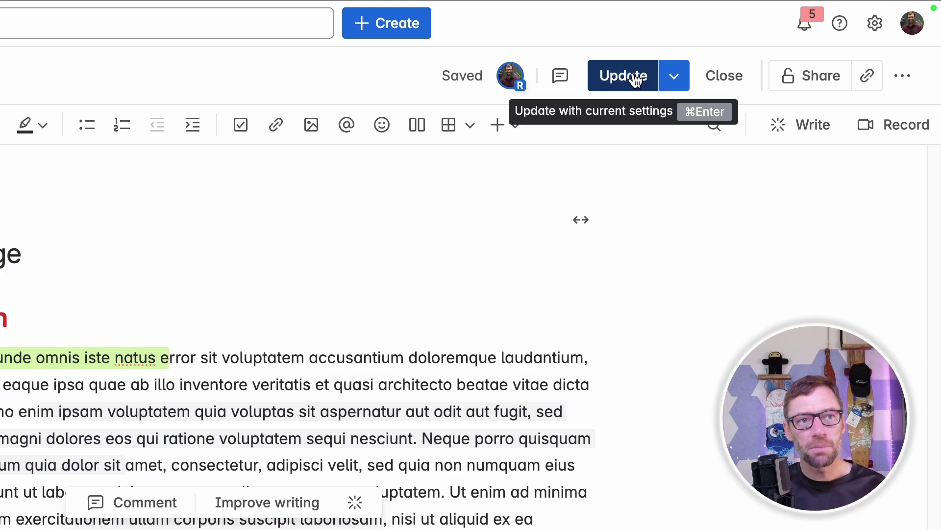
pyautogui.click(636, 79)
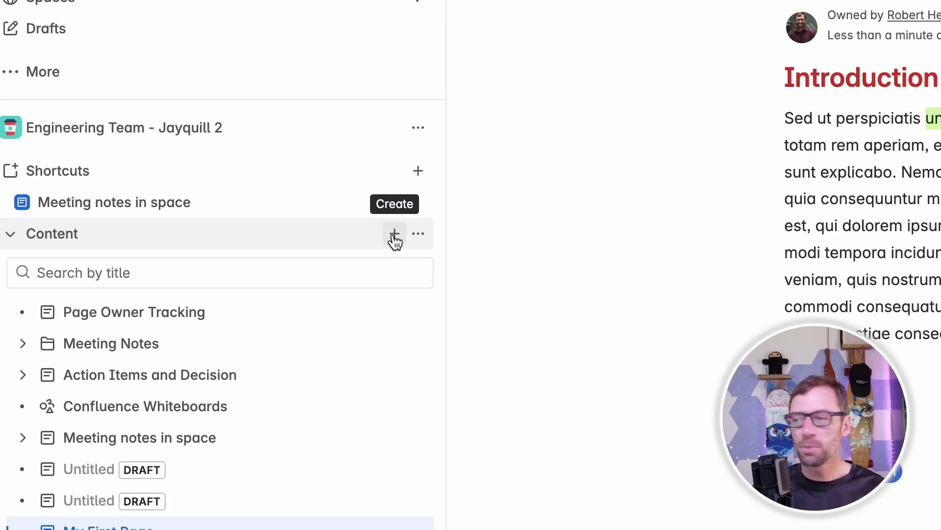
# Search across Confluence for "Project" and examine the quick results and their filters.
pyautogui.moveTo(286, 318)
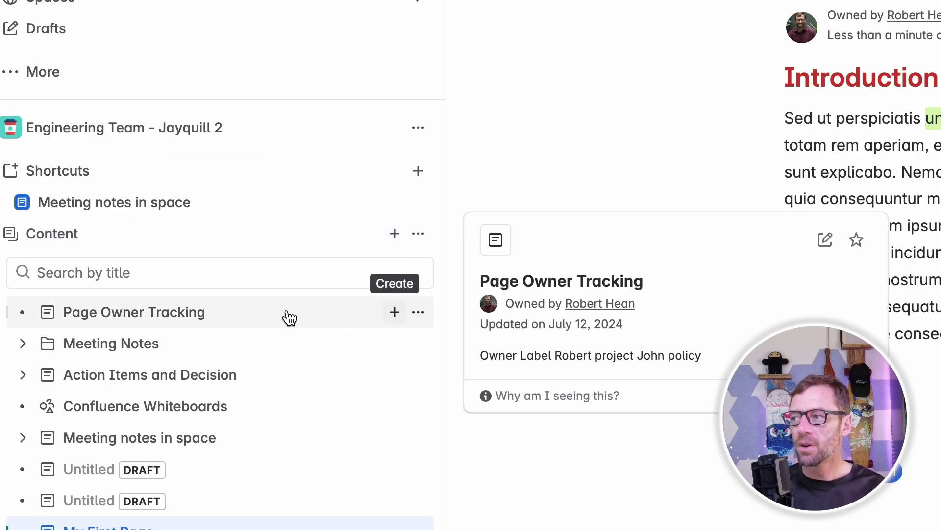
pyautogui.moveTo(80, 351)
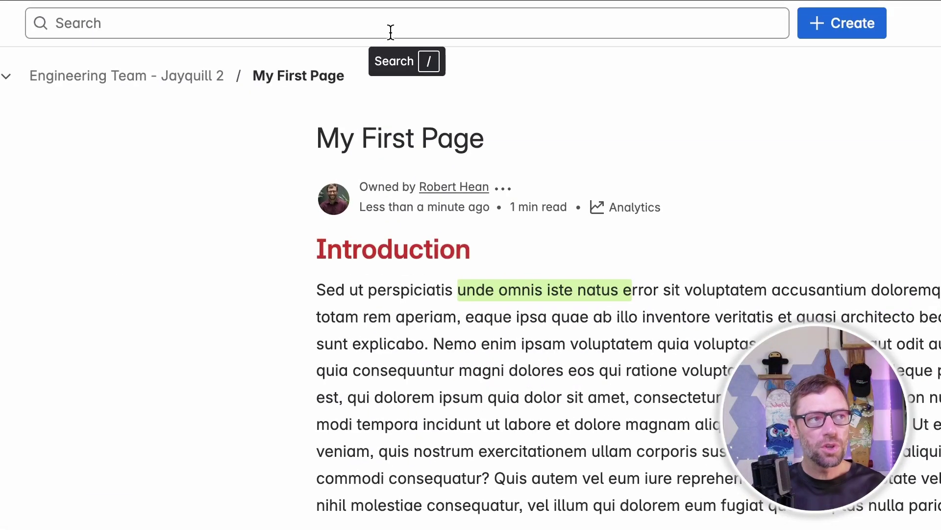
pyautogui.click(383, 28)
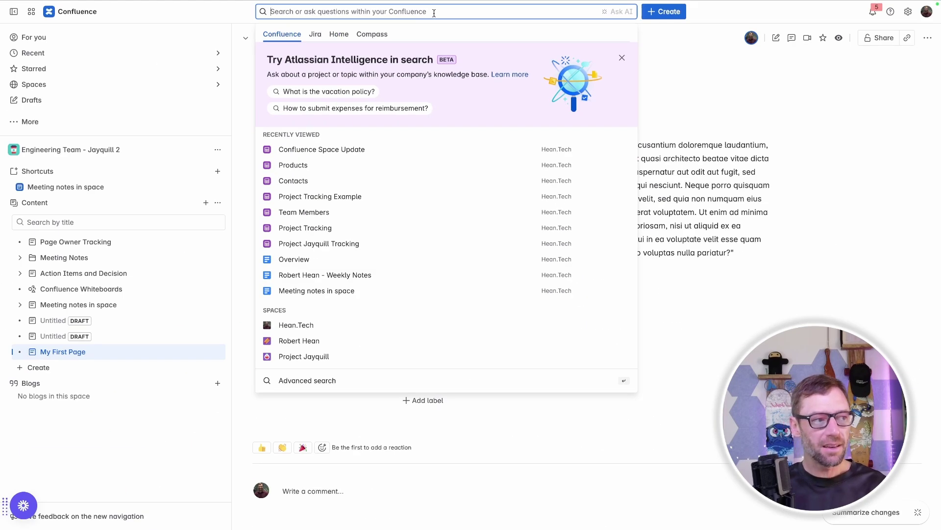
pyautogui.write('Project')
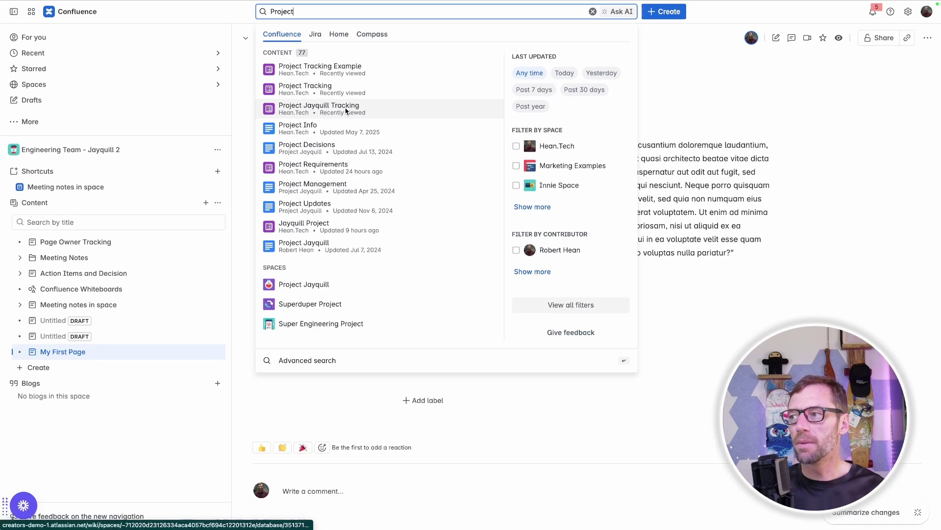
pyautogui.click(295, 391)
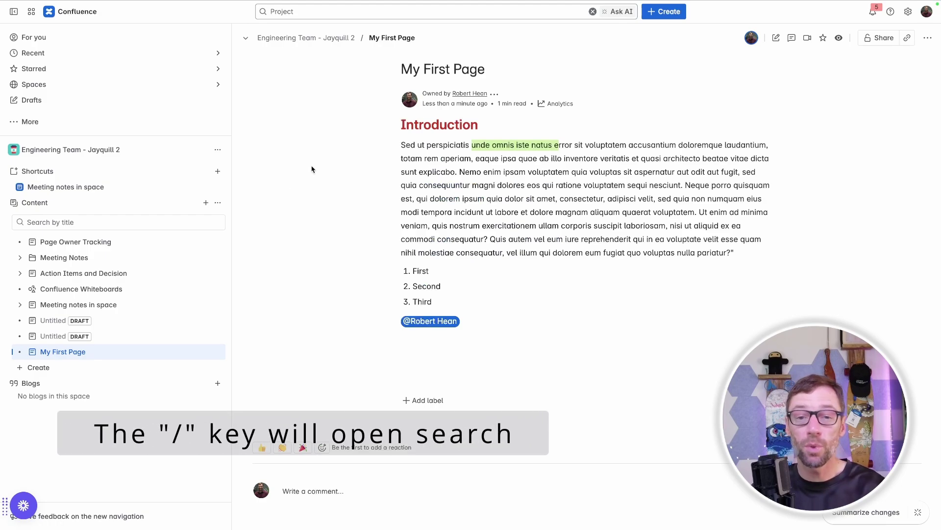
# Show the full search results for "Project" and examine the Type and Content under filter options.
pyautogui.press('/')
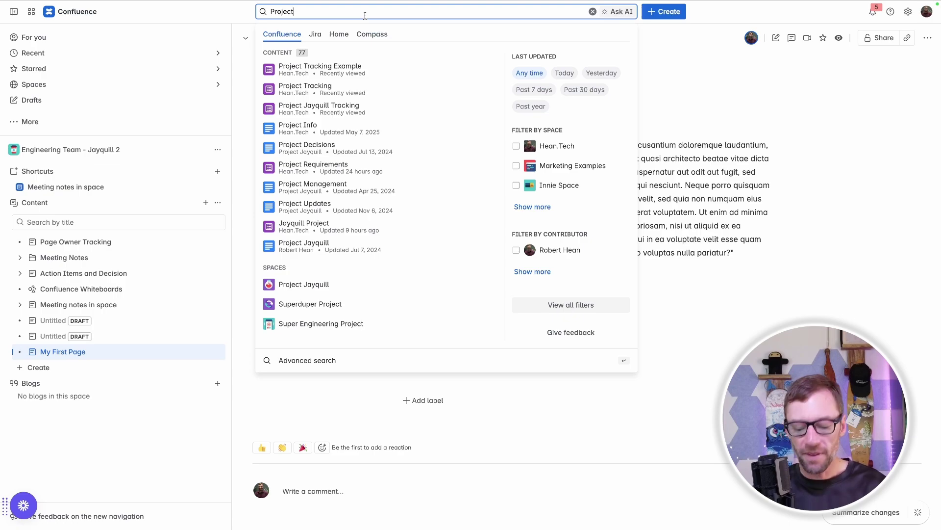
pyautogui.press('Return')
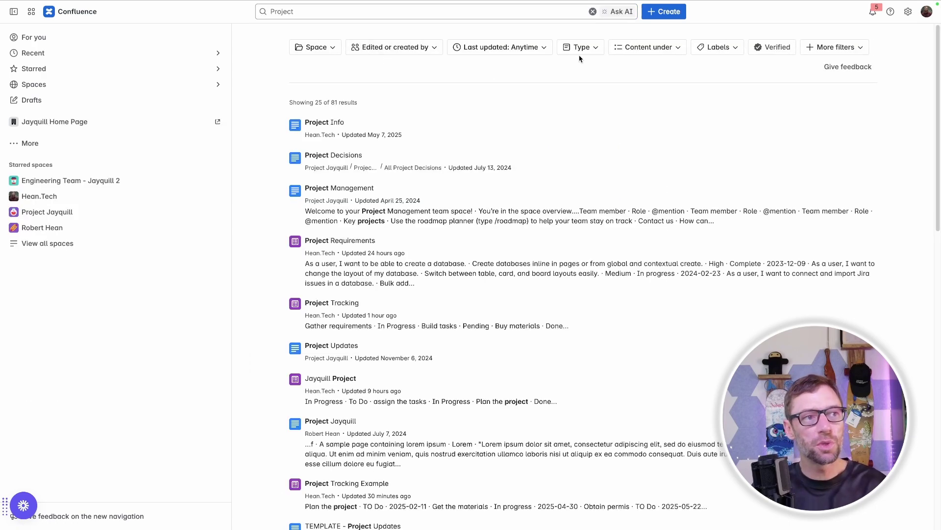
pyautogui.click(595, 50)
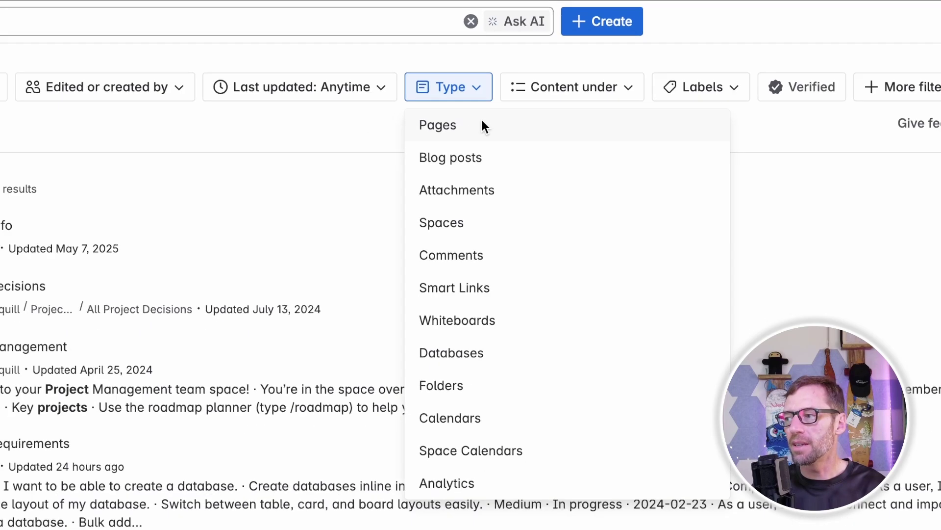
pyautogui.press('Escape')
pyautogui.click(647, 47)
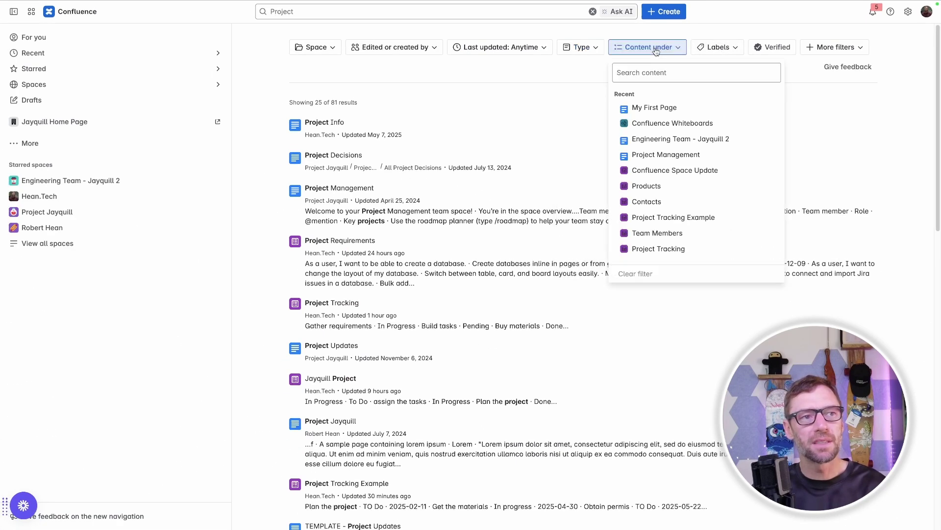
pyautogui.click(563, 103)
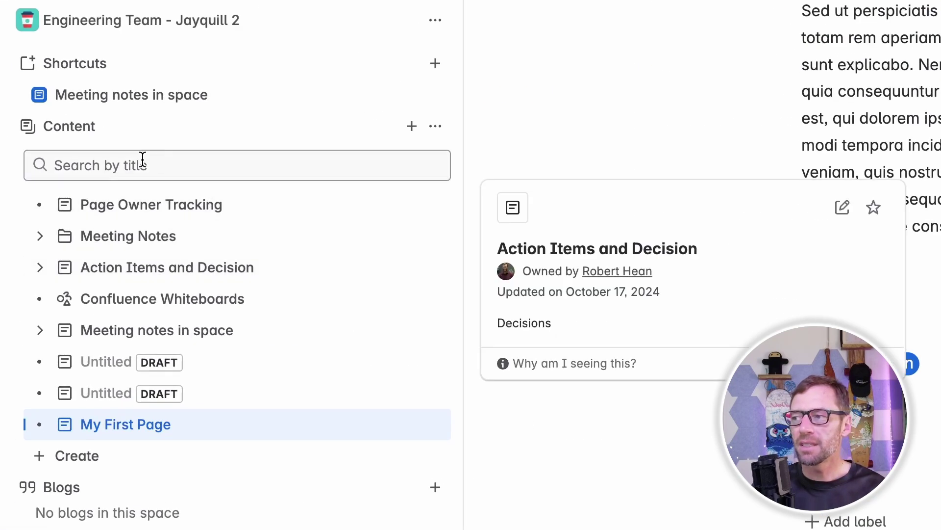
# Expand Meeting Notes and Action Items and Decision in the content tree to examine their child pages, and collapse both.
pyautogui.moveTo(104, 210)
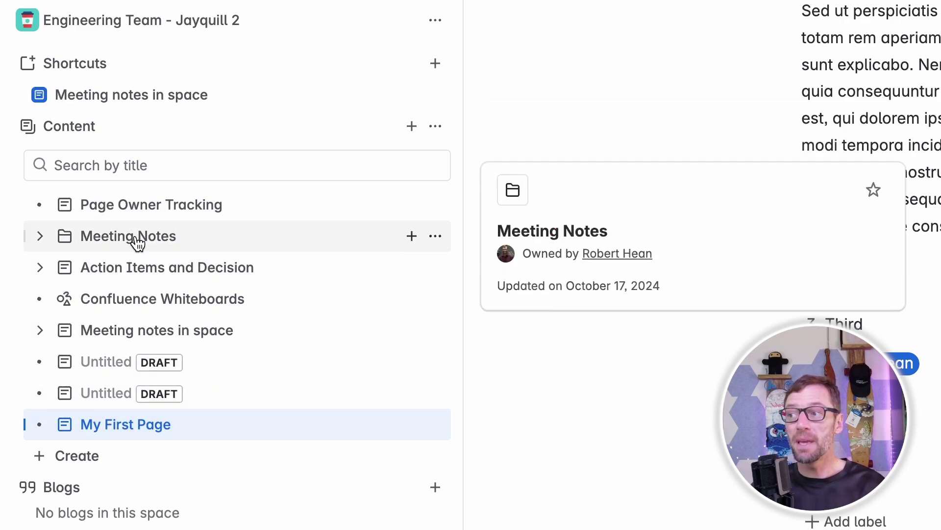
pyautogui.click(41, 237)
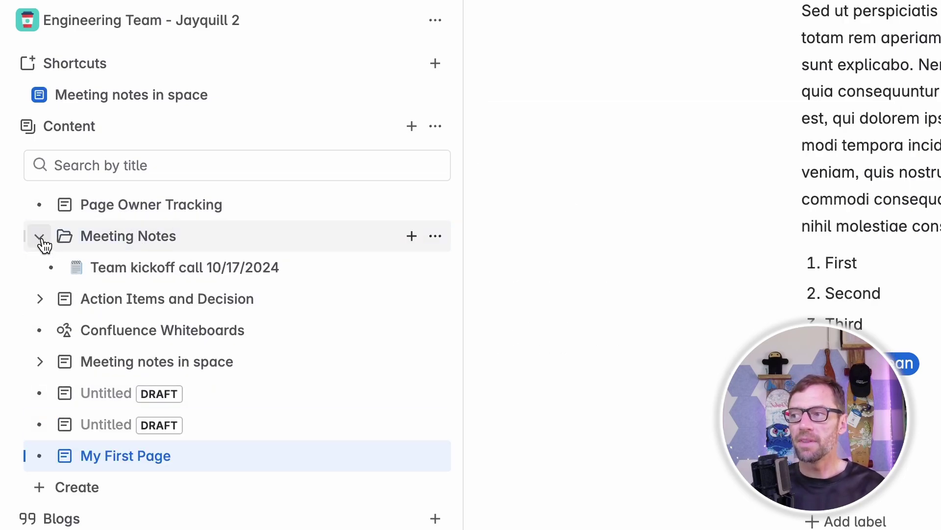
pyautogui.moveTo(143, 268)
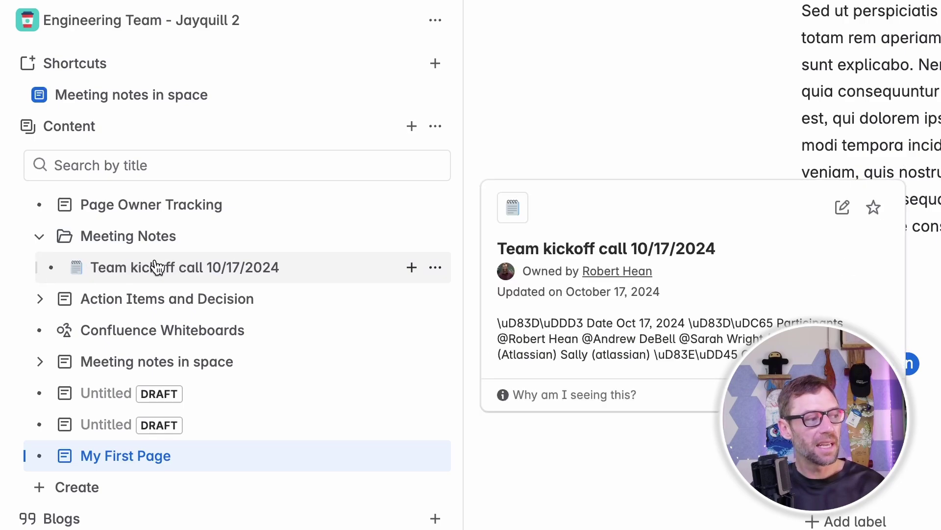
pyautogui.click(41, 300)
pyautogui.moveTo(160, 336)
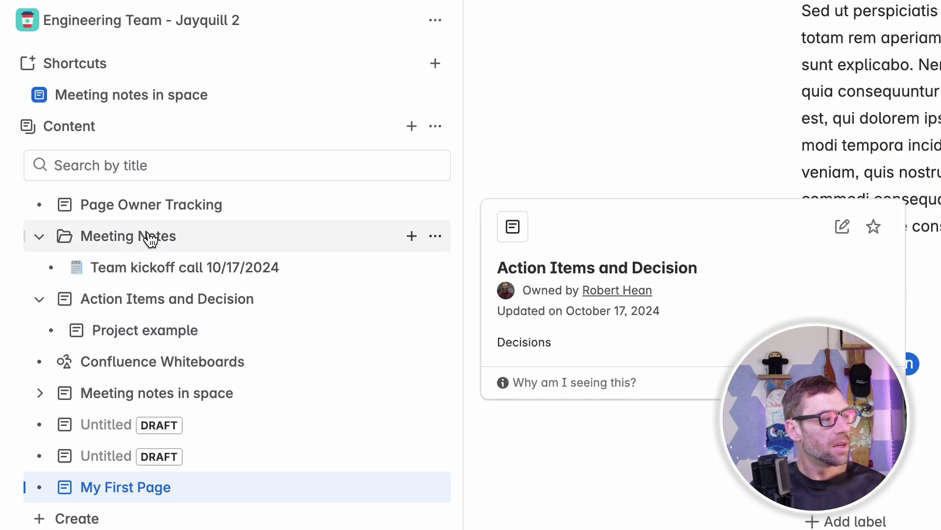
pyautogui.click(41, 236)
pyautogui.click(40, 267)
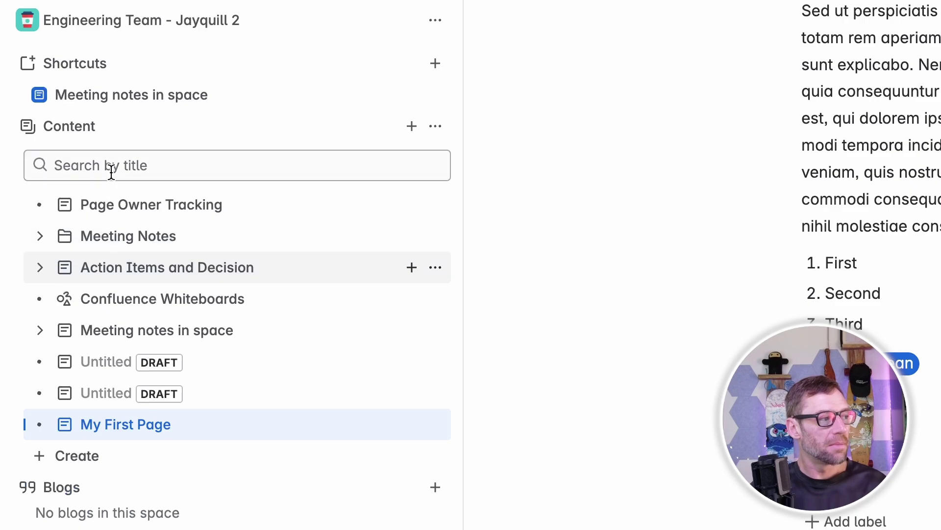
# Search this space's content by title for "Project" and clear the search.
pyautogui.click(111, 169)
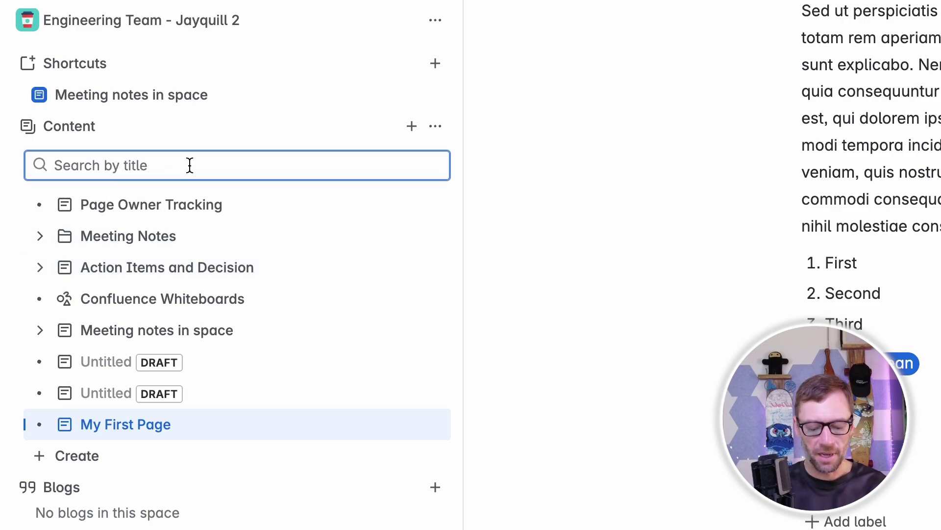
pyautogui.write('Project')
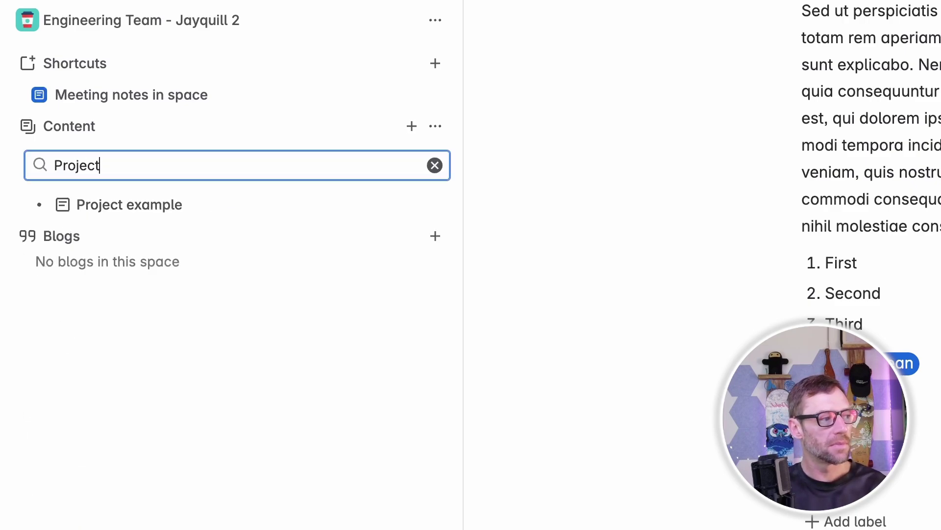
pyautogui.hotkey('ctrl', 'a')
pyautogui.press('BackSpace')
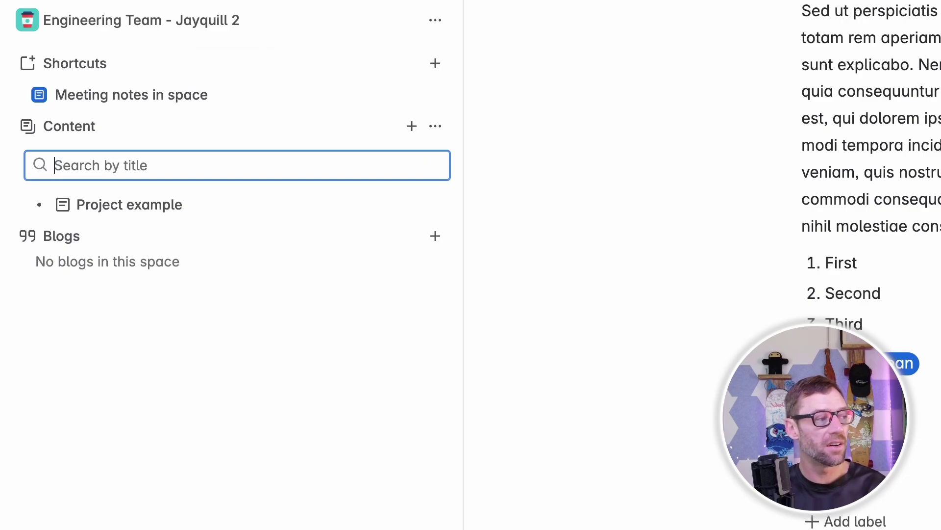
# Expand Meeting notes in space in the content tree and move My First Page under it as a child page.
pyautogui.click(41, 332)
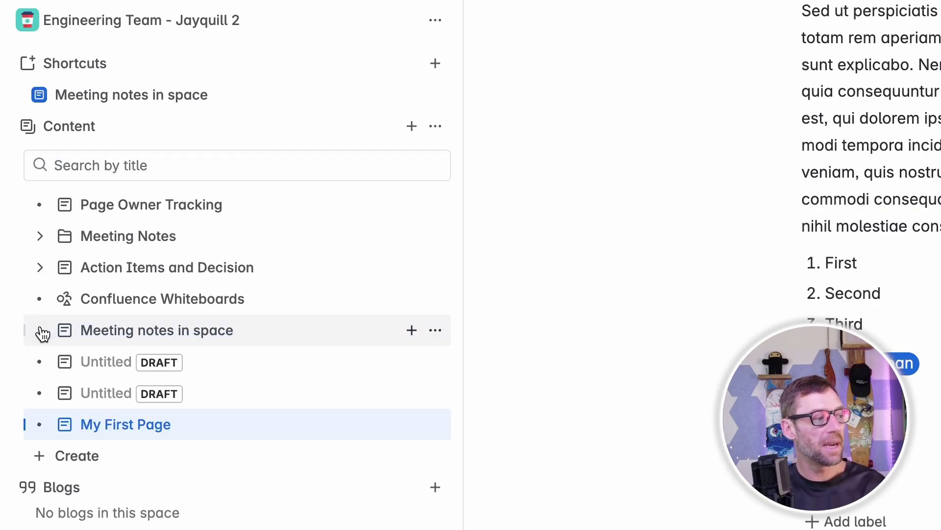
pyautogui.moveTo(124, 373)
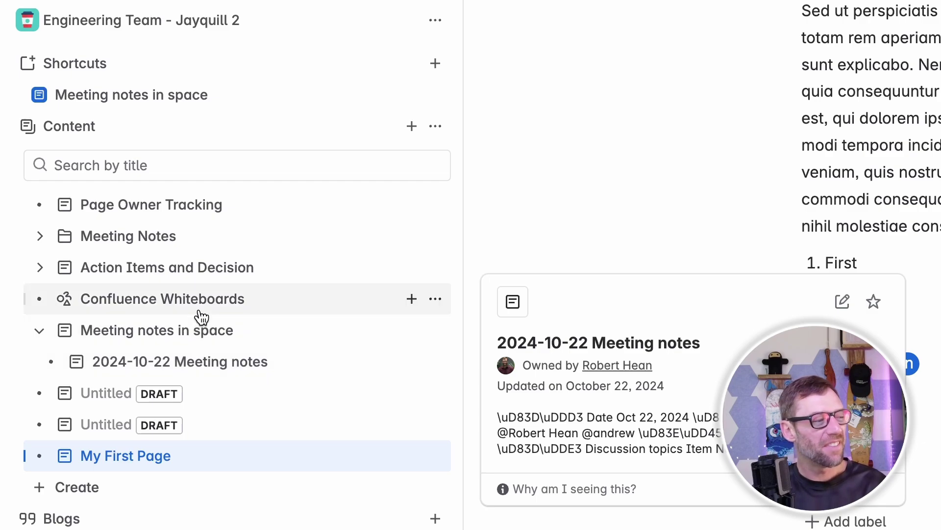
pyautogui.moveTo(134, 454); pyautogui.dragTo(172, 342)
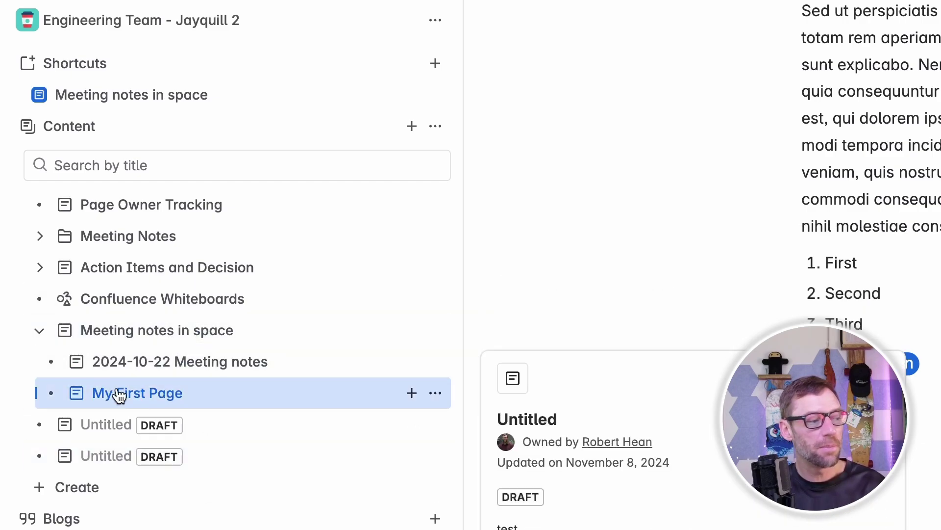